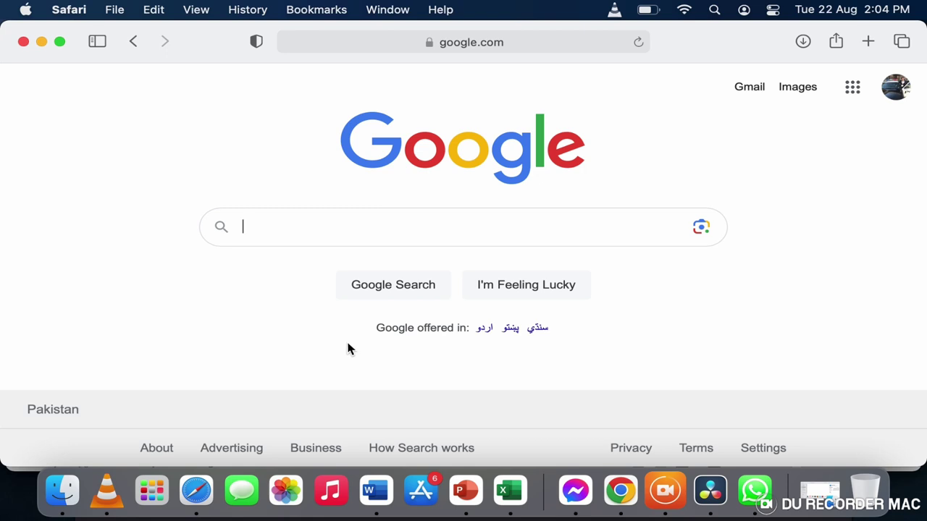
Go to comtradeplus.un.org and open the trade data preview page.
left_click(492, 42)
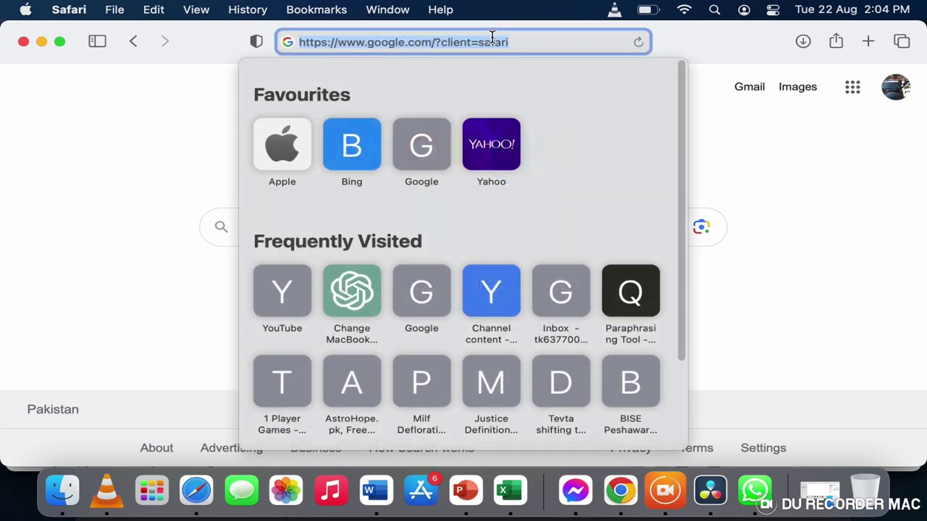
type("comtradeplus.un.org")
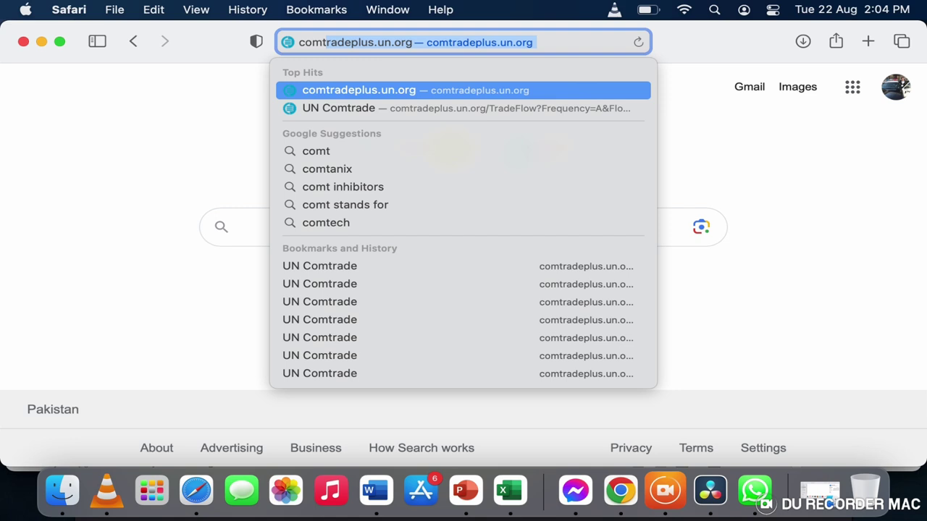
key("Return")
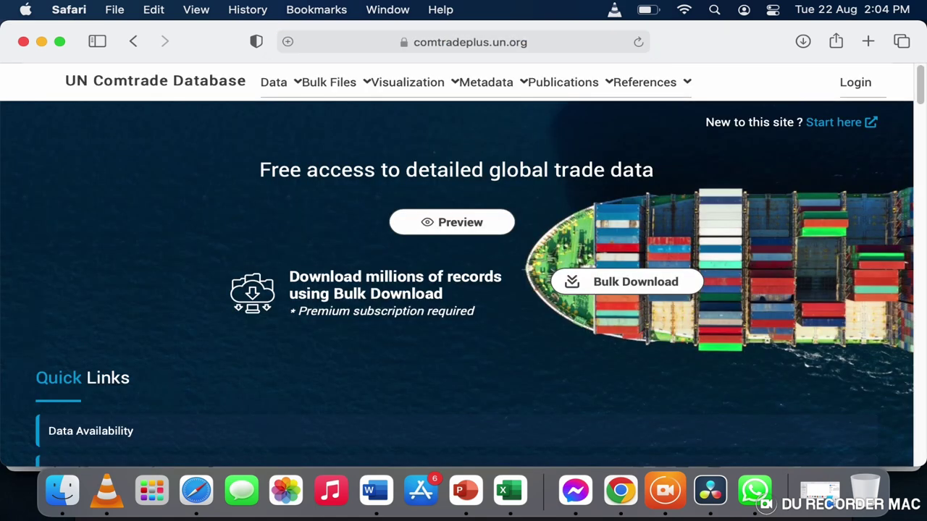
left_click(486, 230)
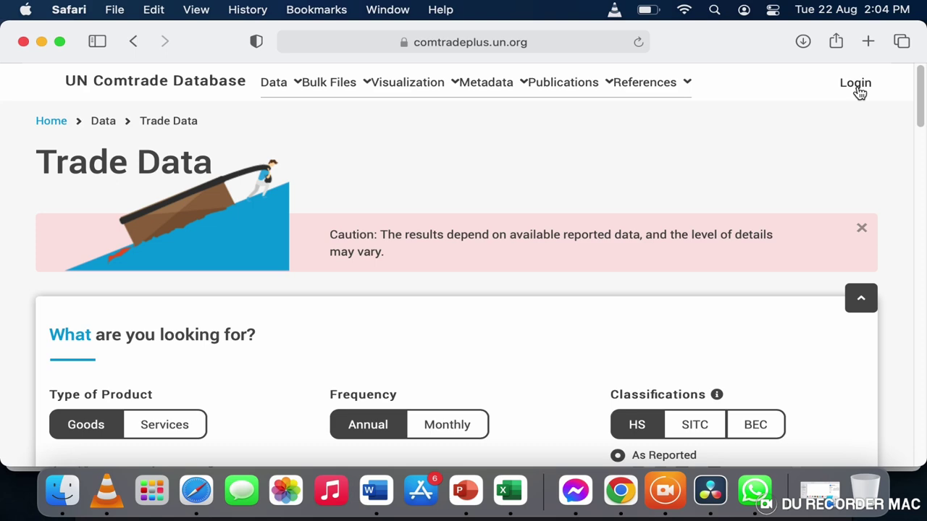
Log in to the UN Comtrade database with the existing Google account.
left_click(858, 87)
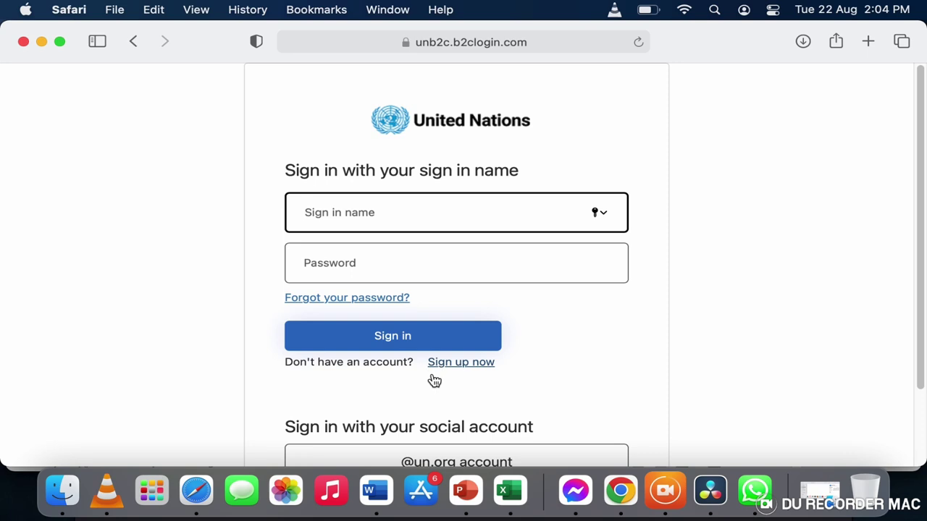
scroll(434, 381, "down", 3)
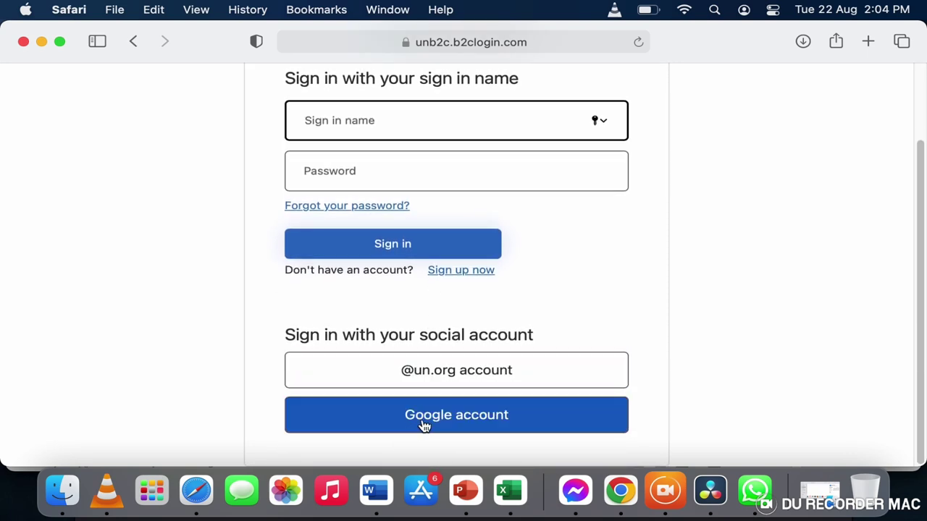
left_click(425, 426)
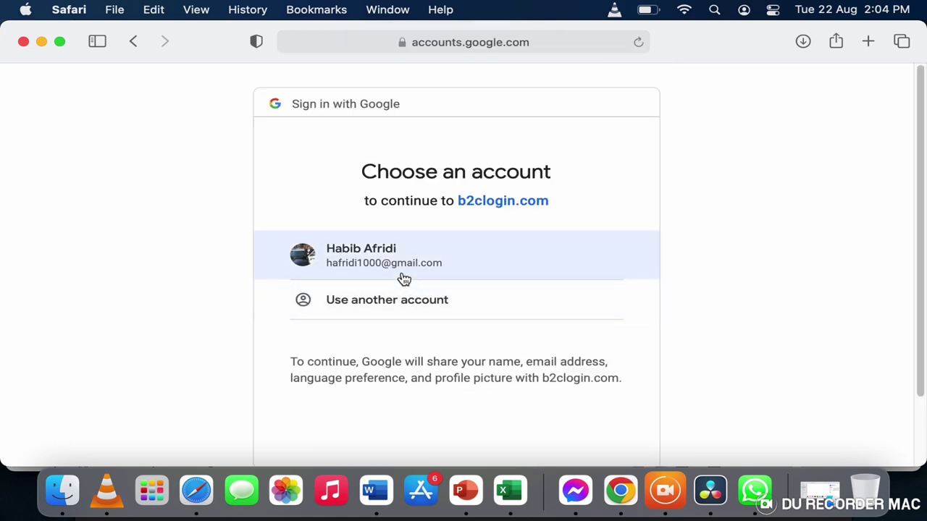
left_click(404, 281)
scroll(404, 280, "down", 1)
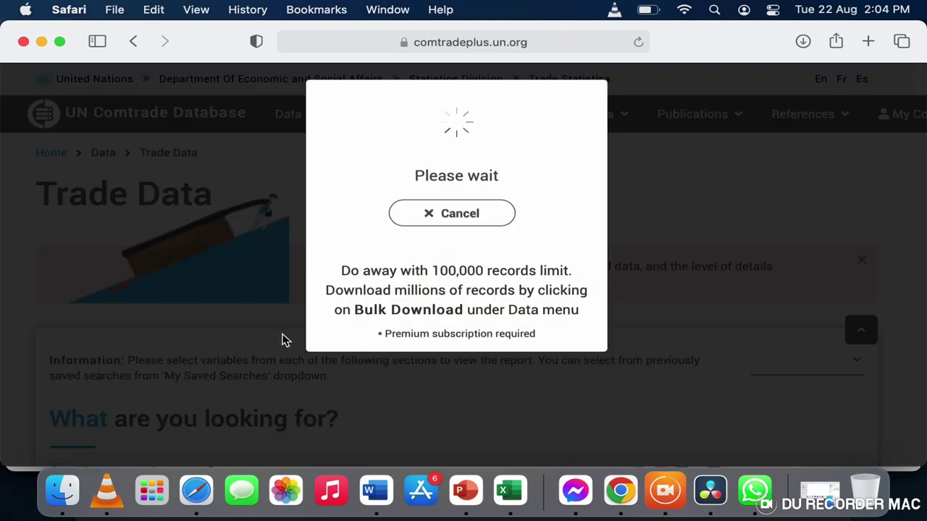
Clear the Reporters filter in the search refinements and reselect All.
scroll(282, 343, "down", 5)
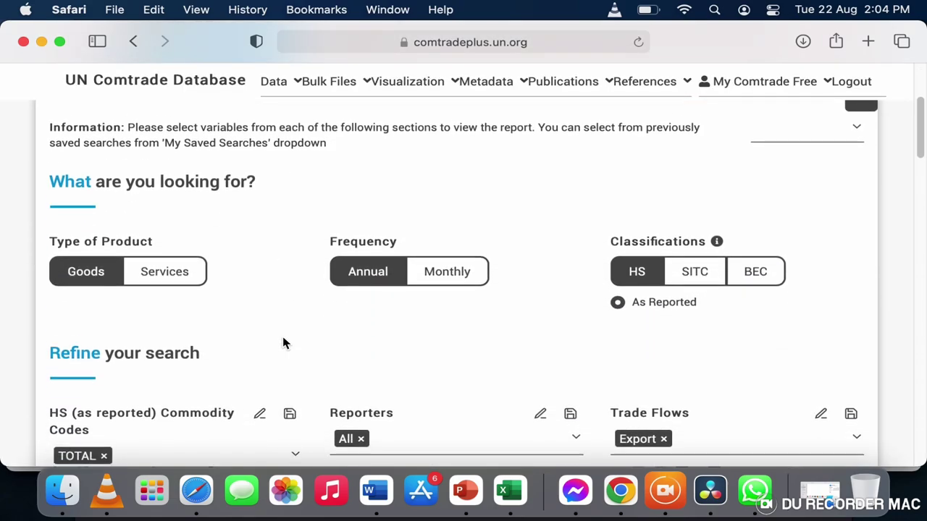
scroll(283, 343, "down", 3)
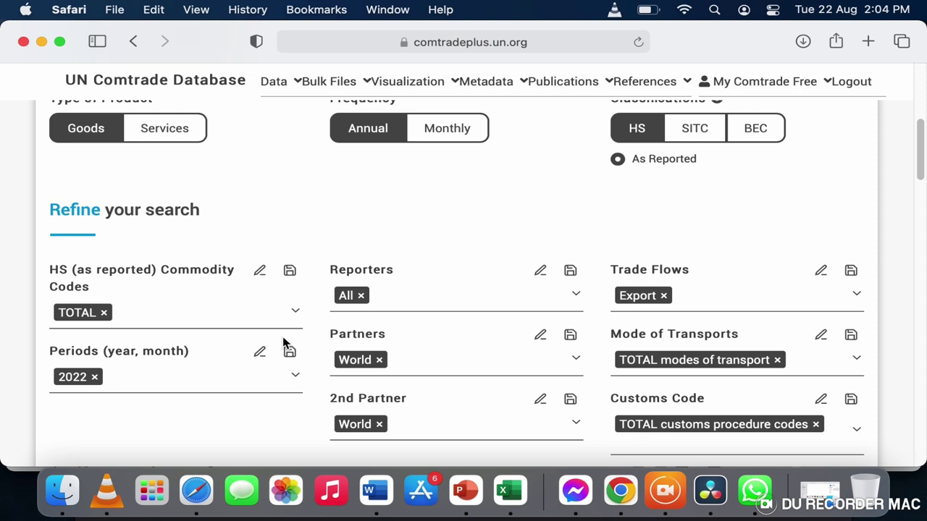
left_click(361, 296)
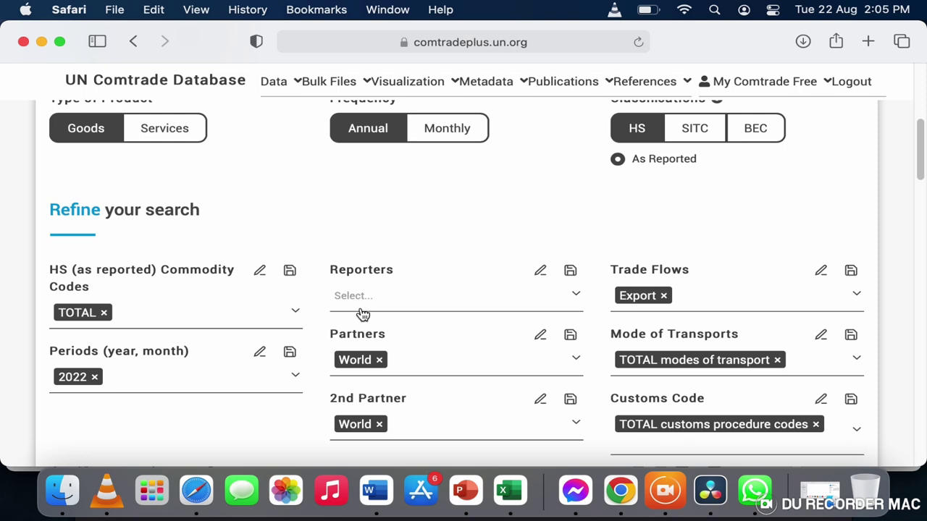
left_click(360, 309)
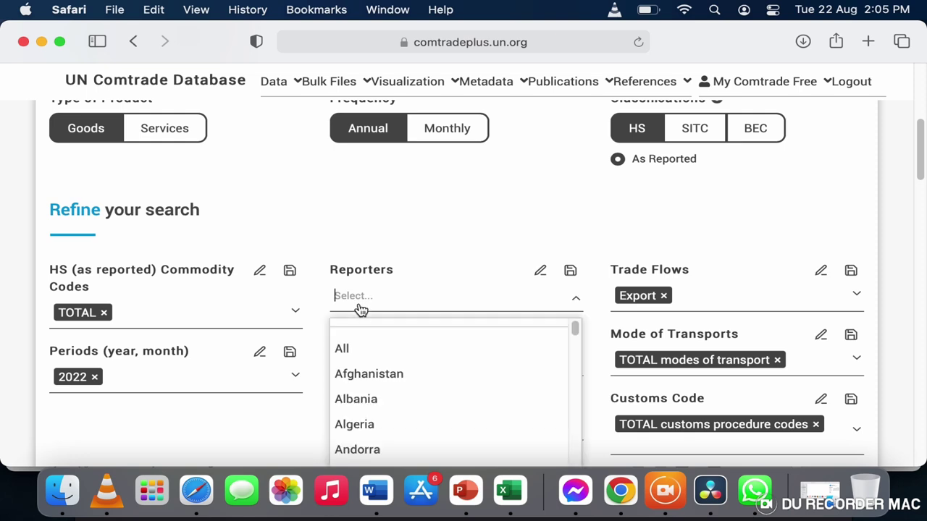
left_click(353, 350)
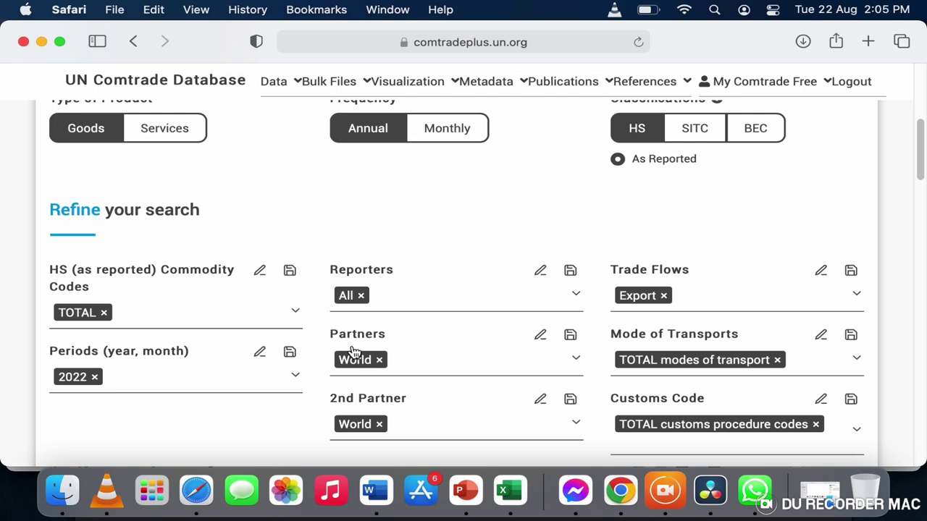
Reselect Export as the trade flow and set the Partners filter to Japan.
left_click(663, 297)
left_click(662, 299)
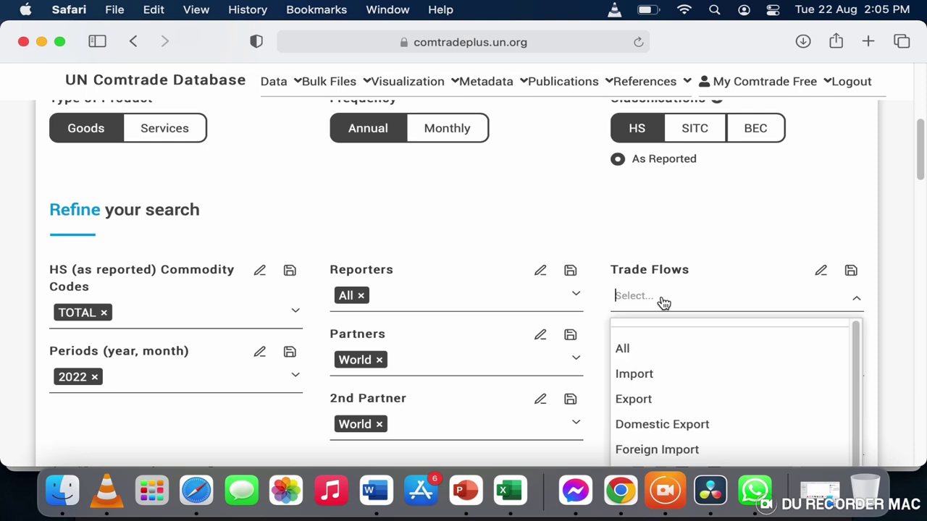
left_click(634, 399)
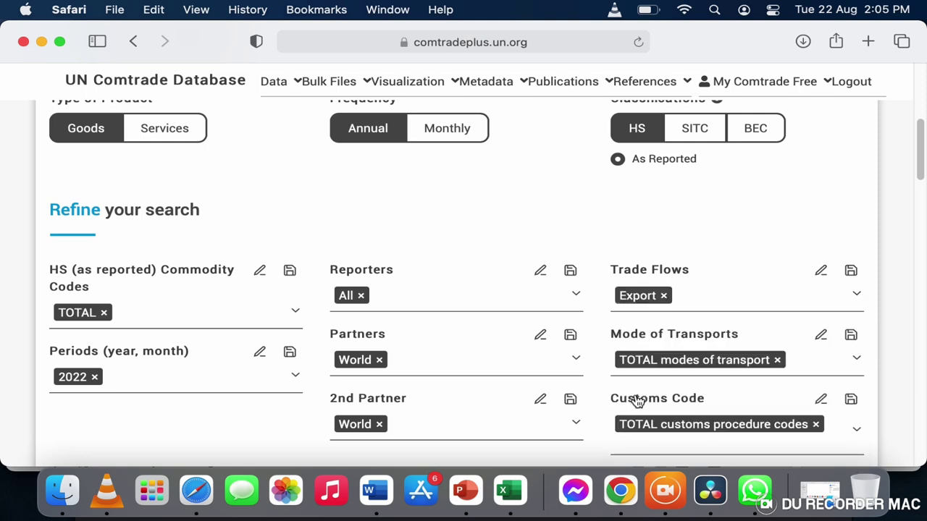
left_click(378, 361)
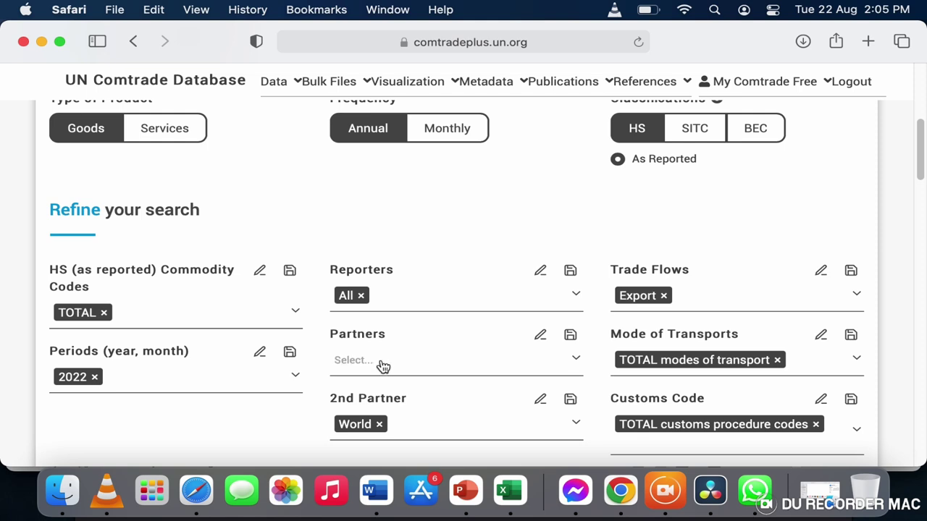
left_click(383, 367)
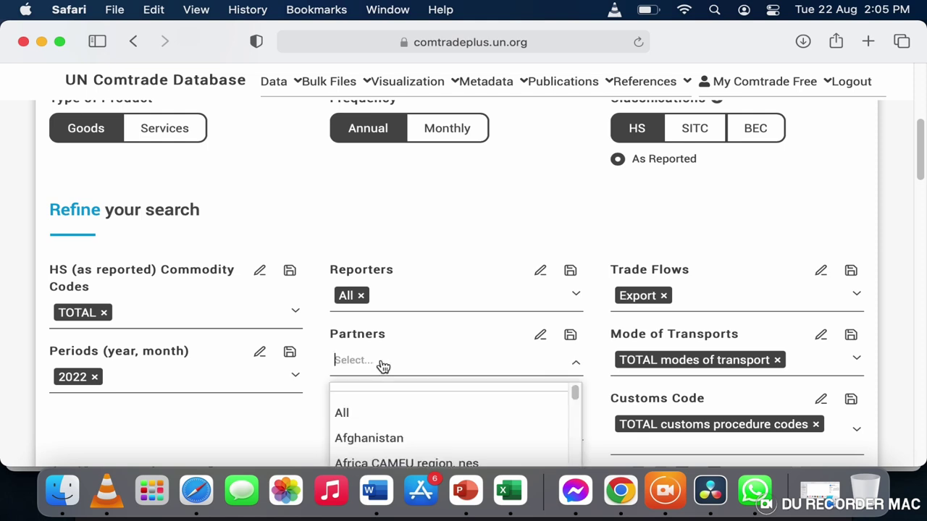
type("japa")
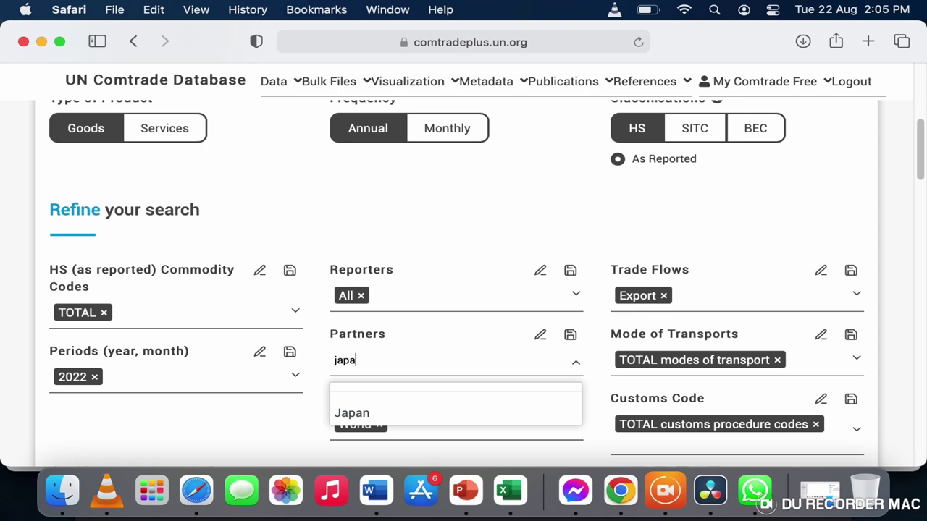
left_click(371, 414)
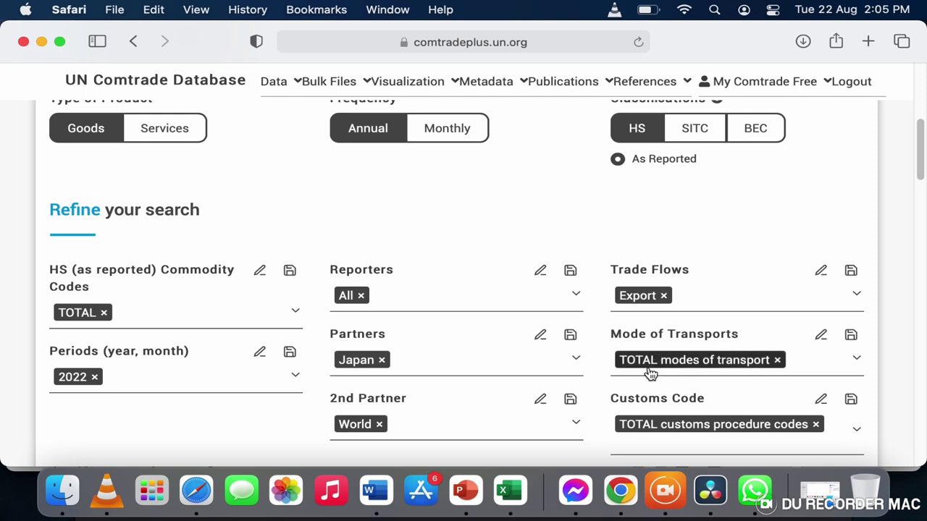
Reselect TOTAL modes of transport as the transport mode and set the period to 2019.
left_click(776, 361)
left_click(707, 366)
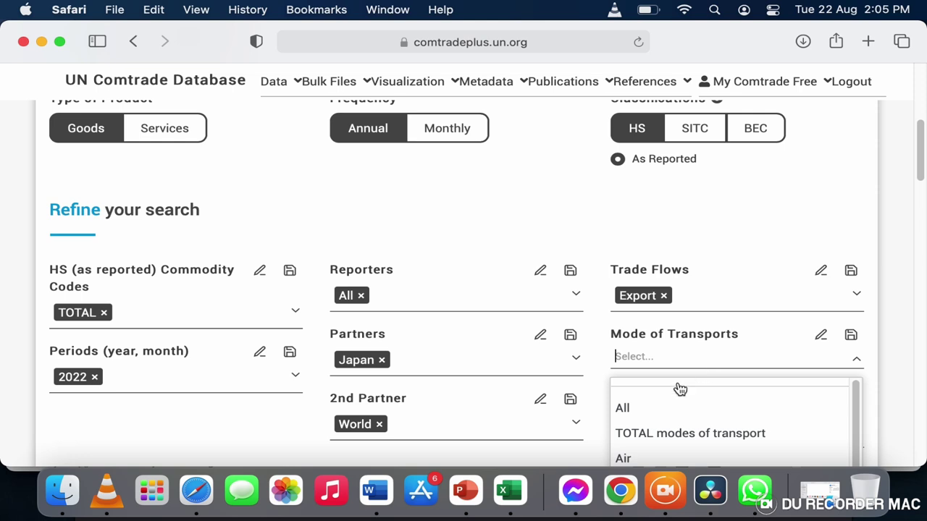
left_click(660, 434)
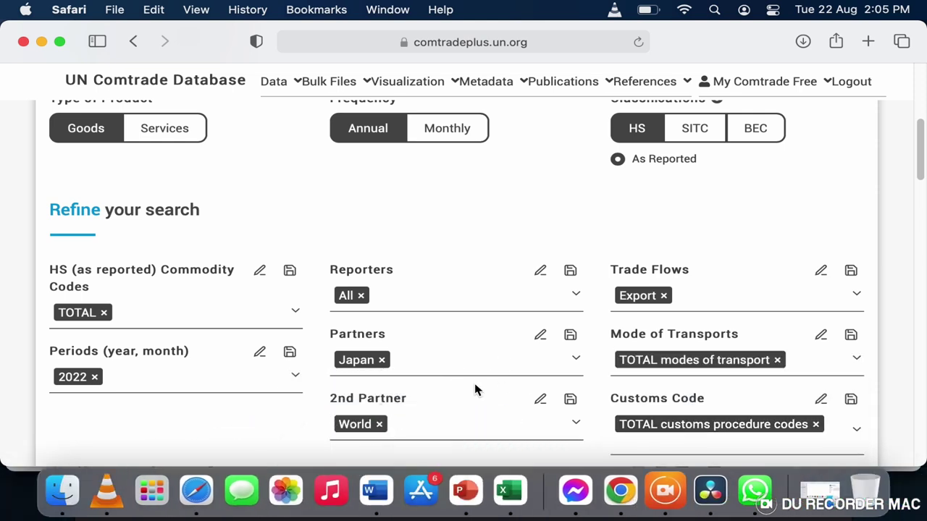
left_click(95, 377)
left_click(114, 378)
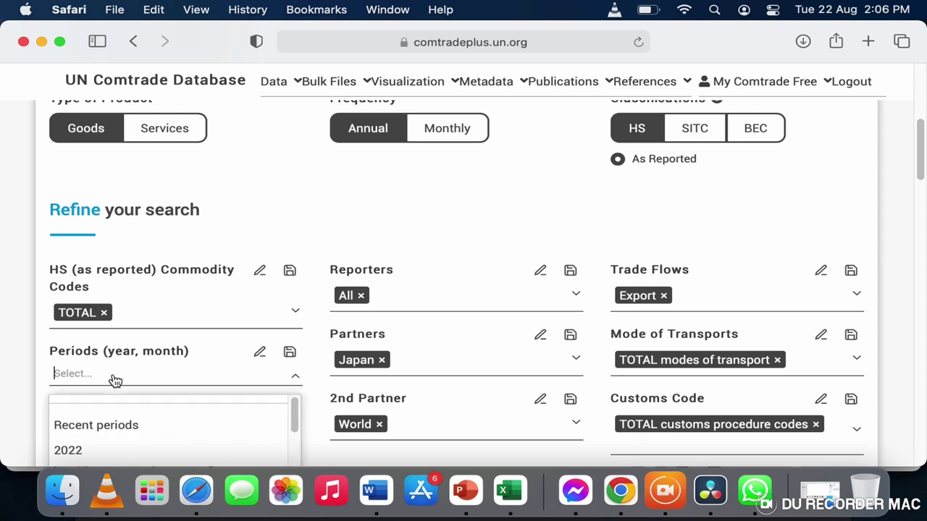
scroll(102, 439, "down", 3)
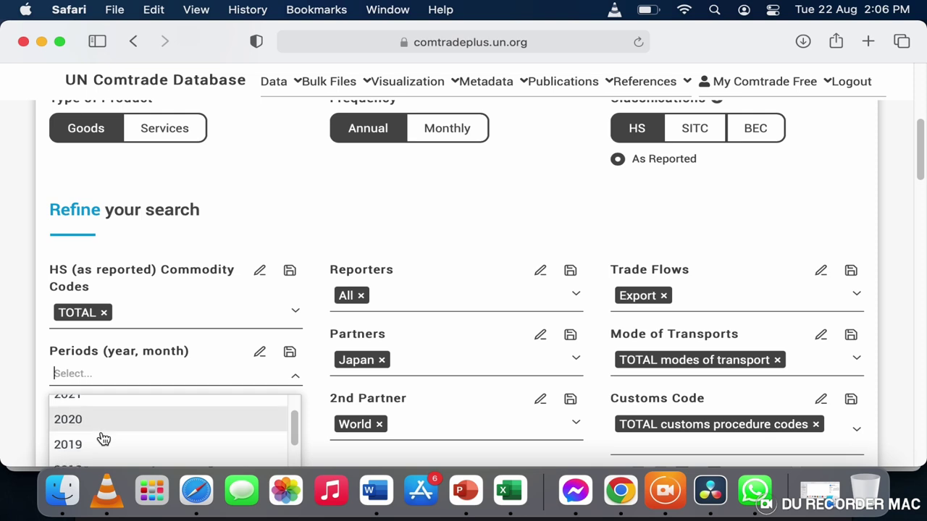
left_click(87, 448)
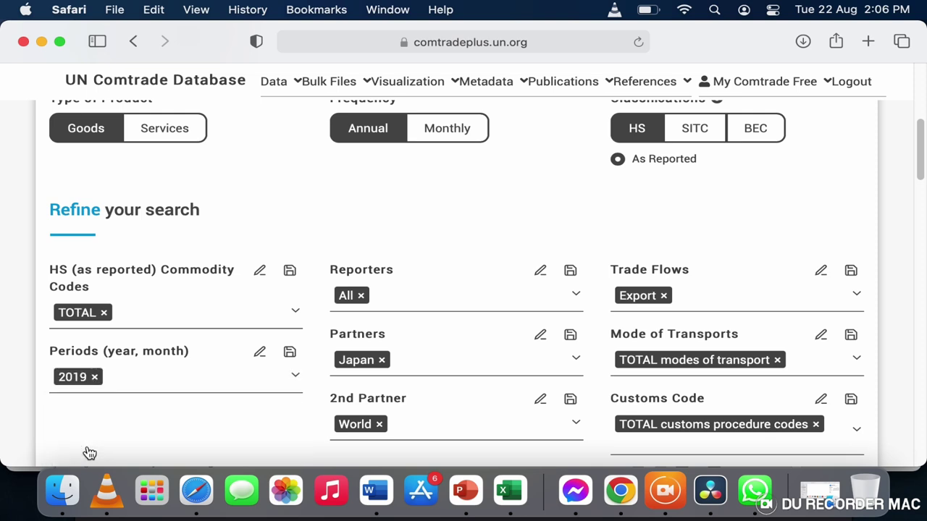
Remove TOTAL from the HS commodity codes and search Google in a new tab for "hs code for basmati rice".
left_click(103, 313)
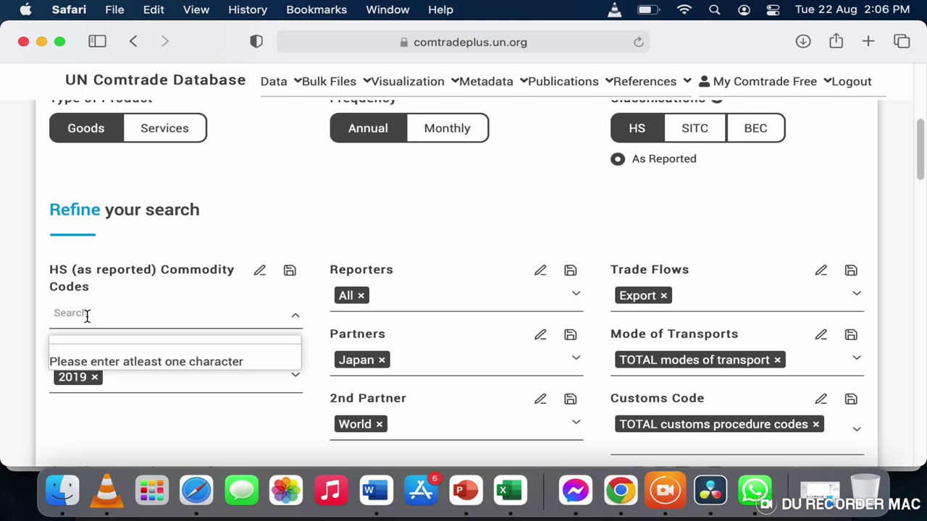
left_click(867, 42)
type("g")
key("Return")
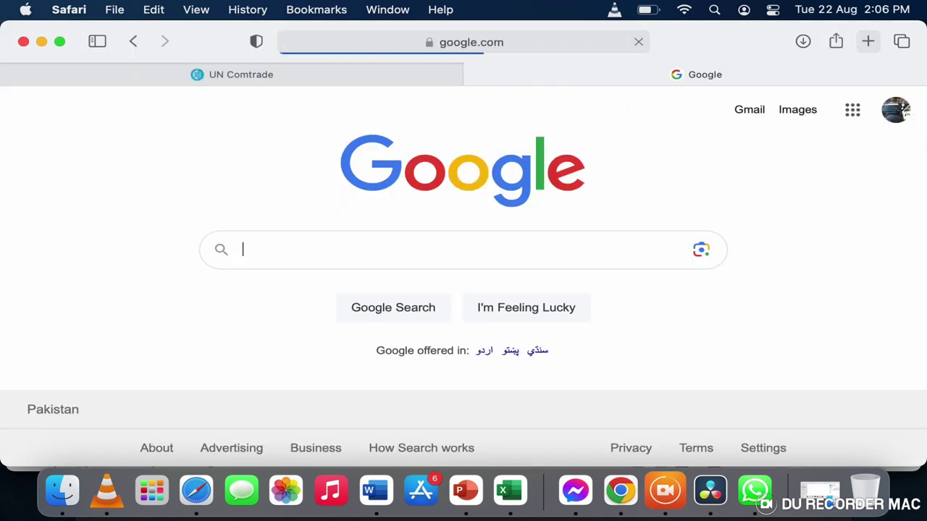
type("HS ")
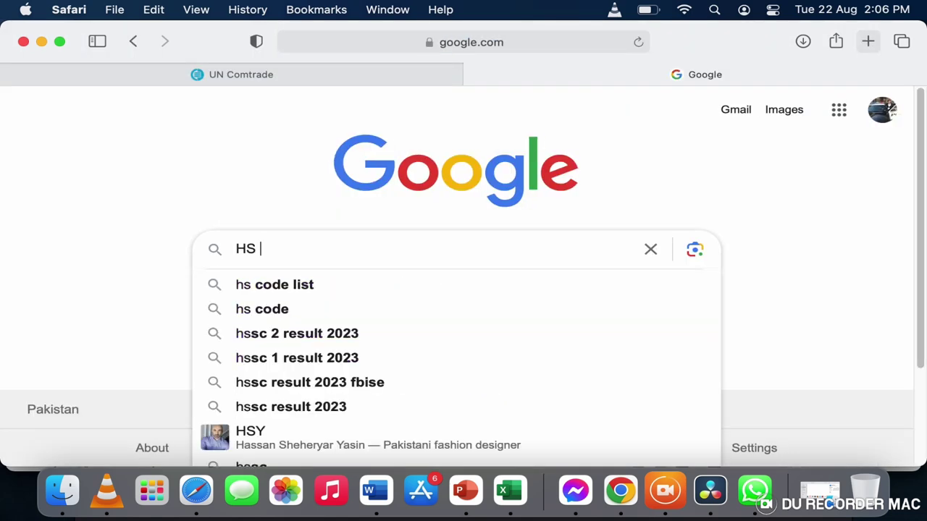
type("Code for basmati")
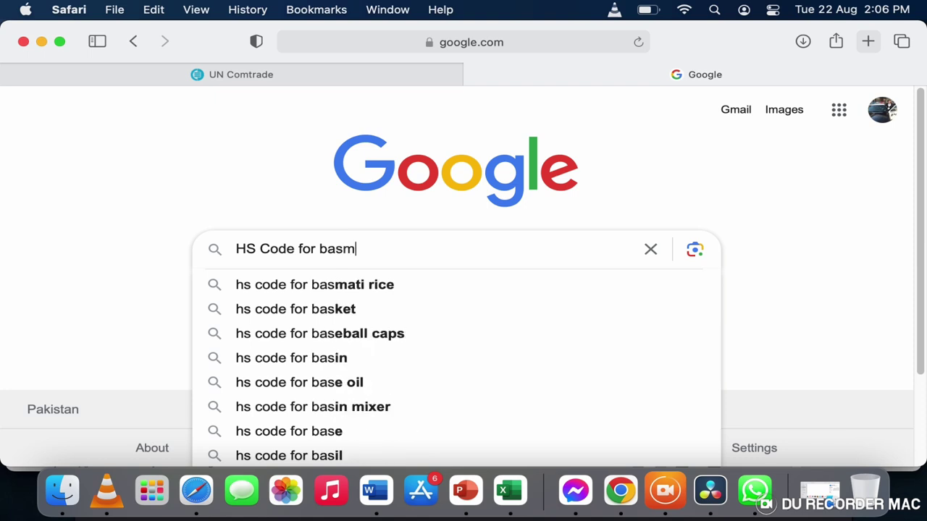
left_click(397, 297)
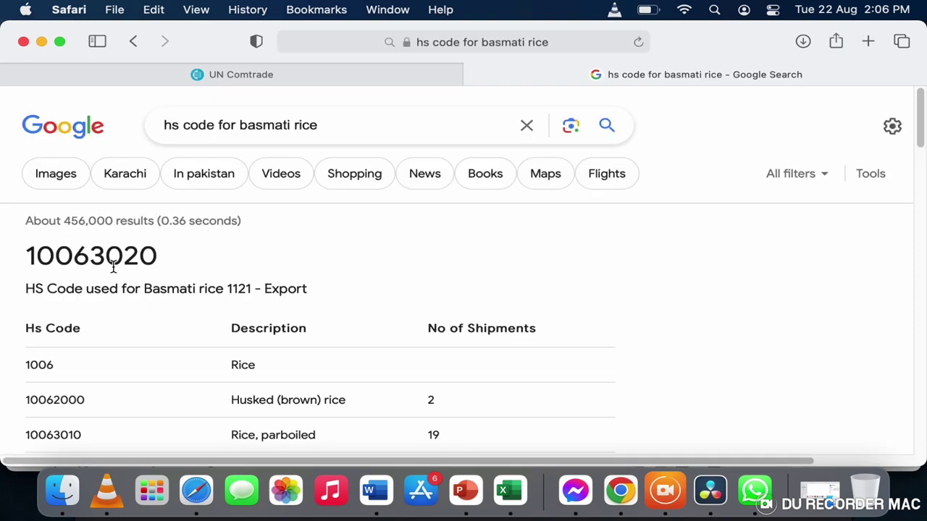
Copy the HS code 10063020 from the search results and try to paste it into the UN Comtrade commodity codes filter.
double_click(113, 267)
key("super+c")
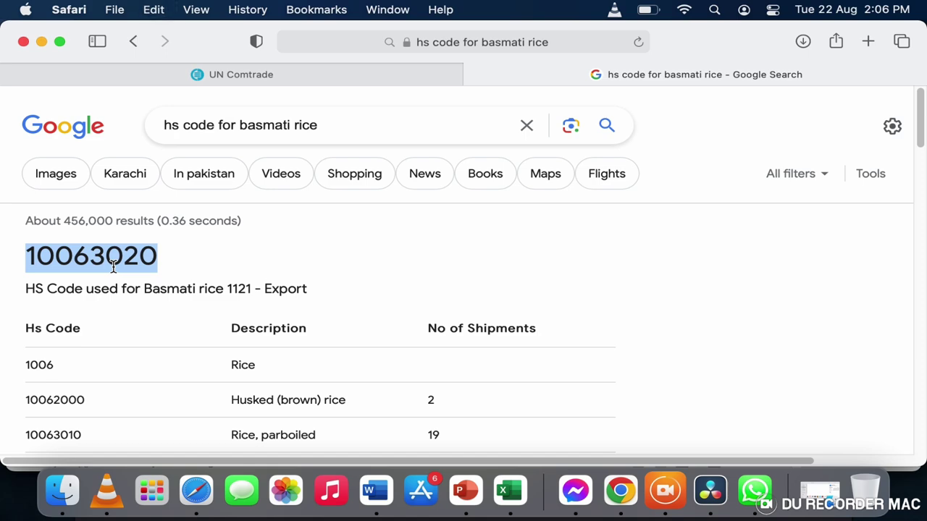
left_click(333, 84)
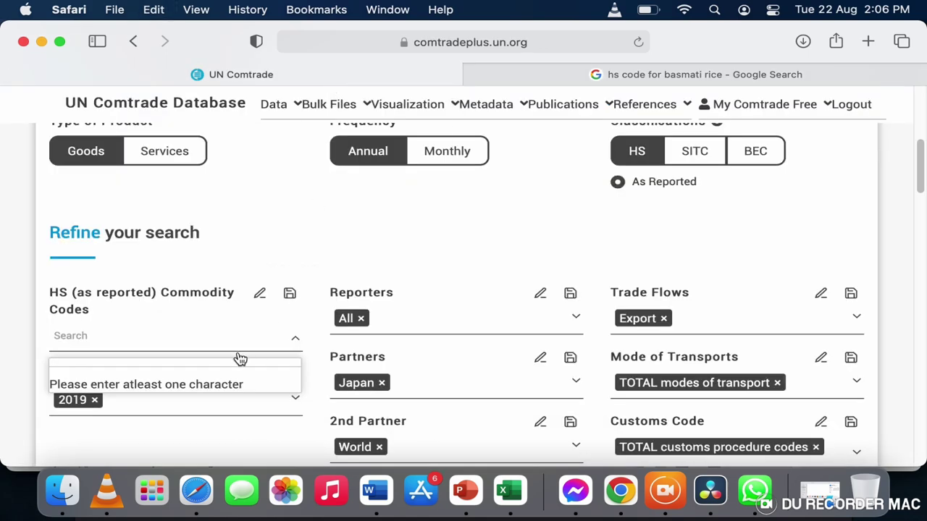
left_click(122, 344)
key("super+v")
Run the preview of the trade data query and look through the results table.
scroll(122, 344, "down", 8)
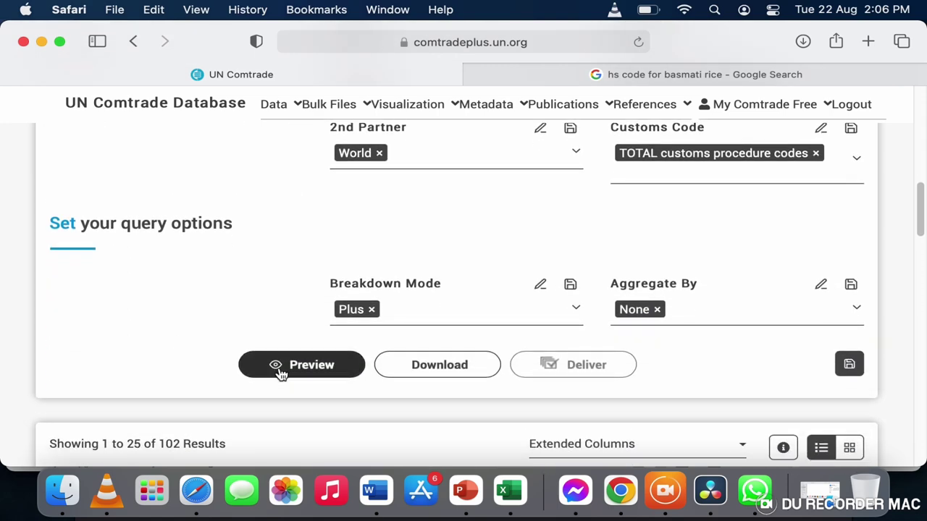
left_click(281, 366)
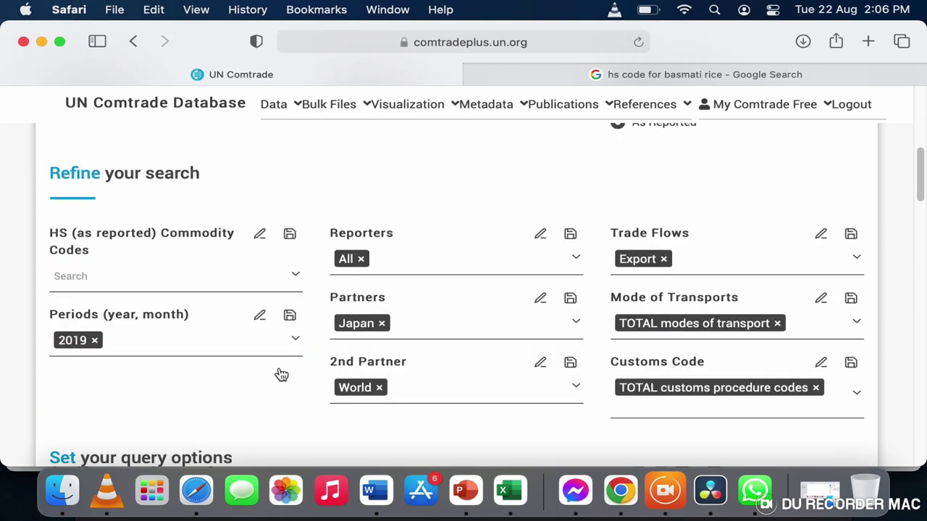
scroll(281, 374, "down", 10)
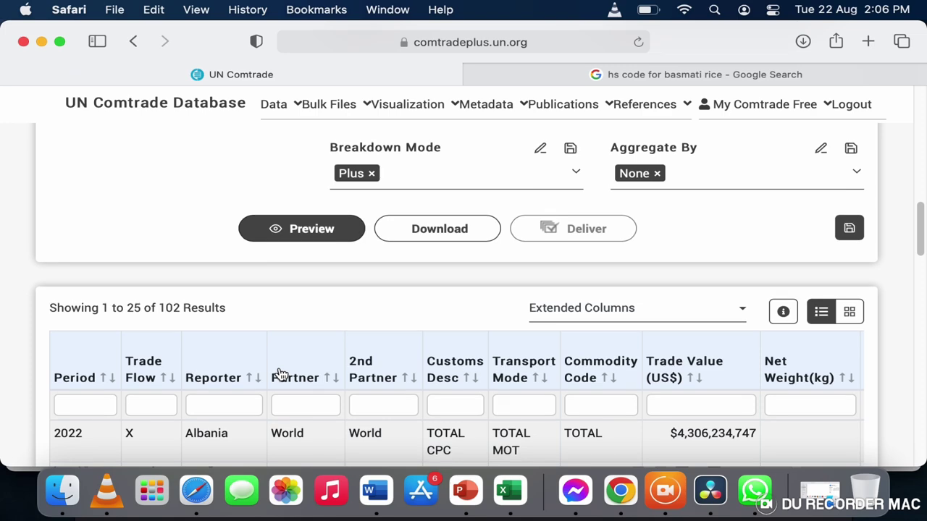
scroll(280, 375, "down", 4)
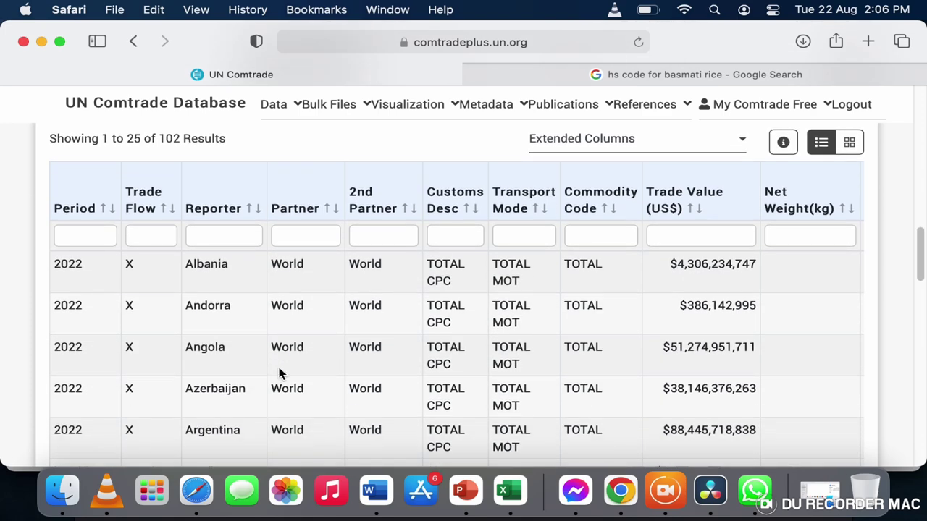
Rerun the preview of the trade query with partner Japan and period 2019, and view the results table.
scroll(281, 373, "up", 10)
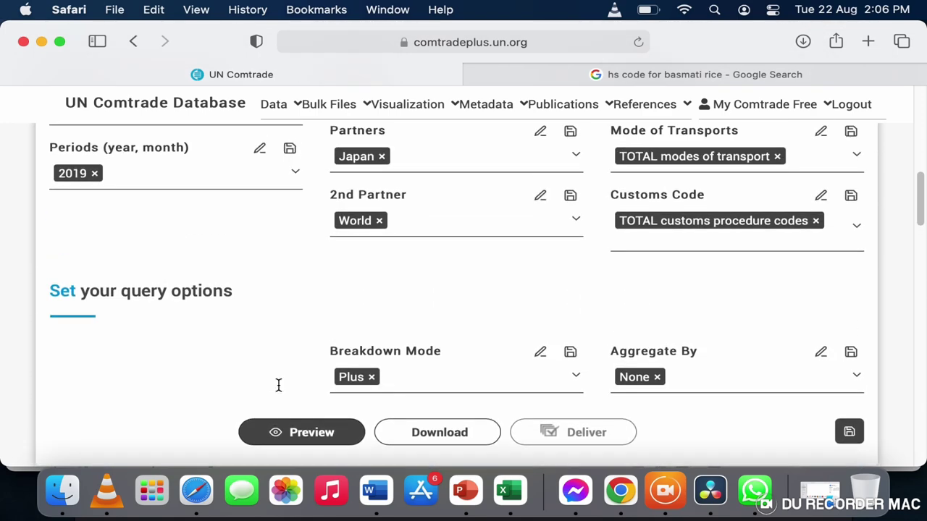
scroll(278, 391, "down", 2)
left_click(304, 398)
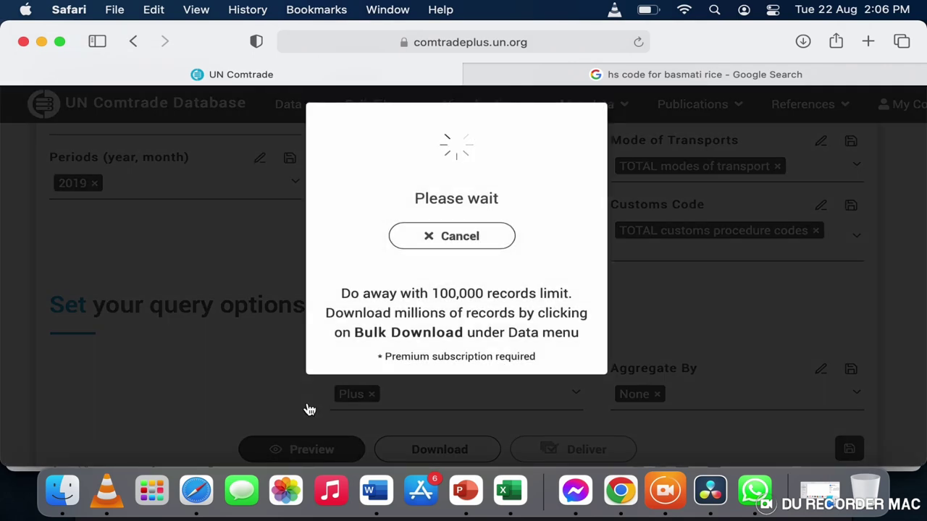
scroll(310, 409, "down", 8)
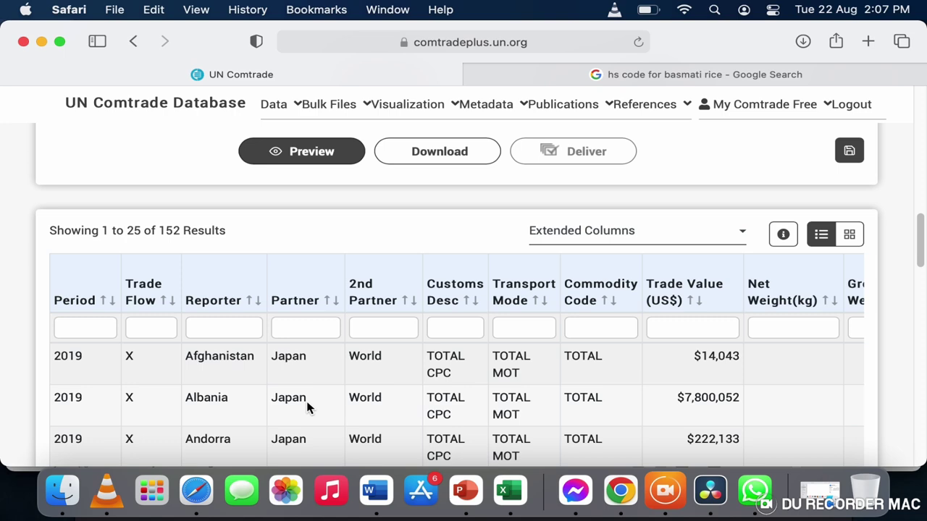
Download the query results and check the new CSV file in the browser's download list.
scroll(307, 408, "up", 3)
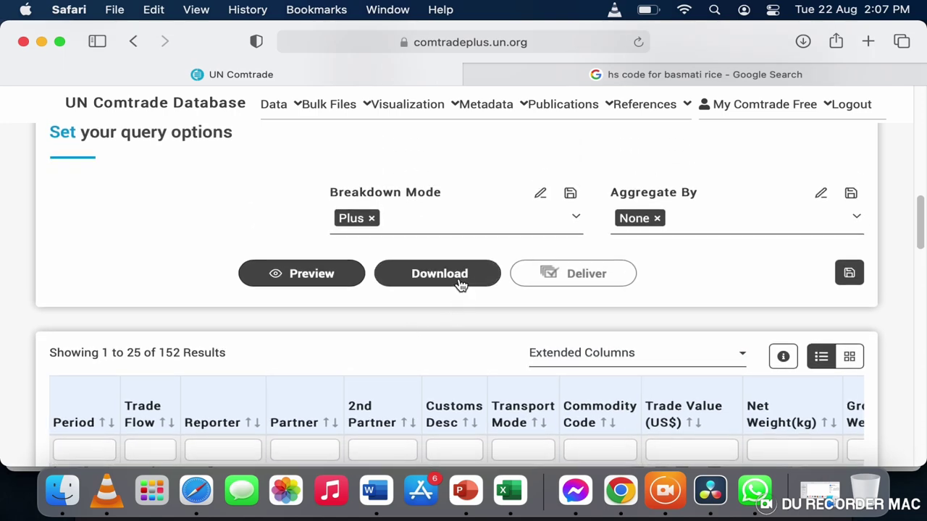
left_click(461, 285)
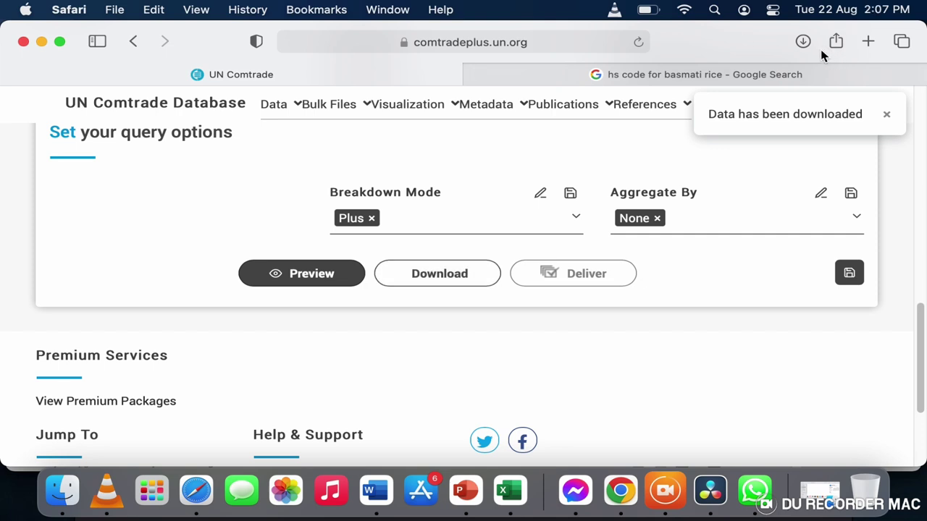
left_click(809, 45)
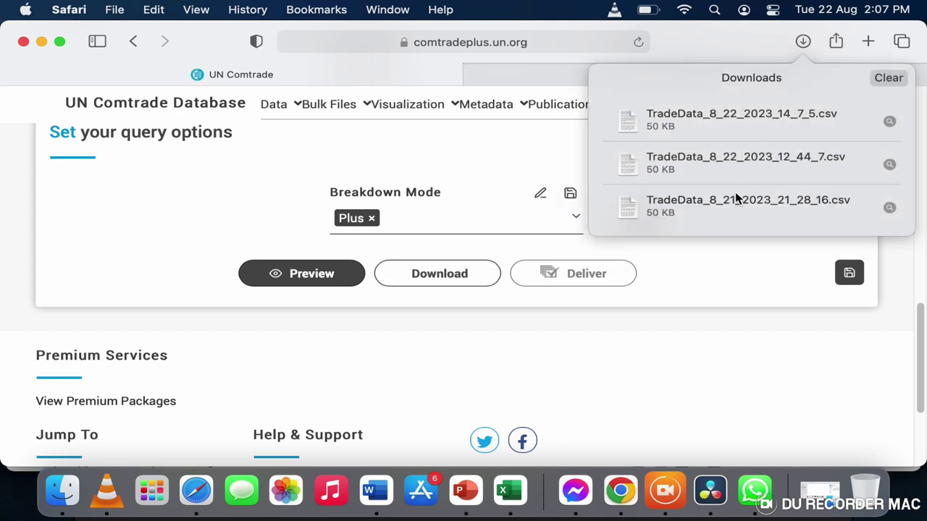
left_click(804, 42)
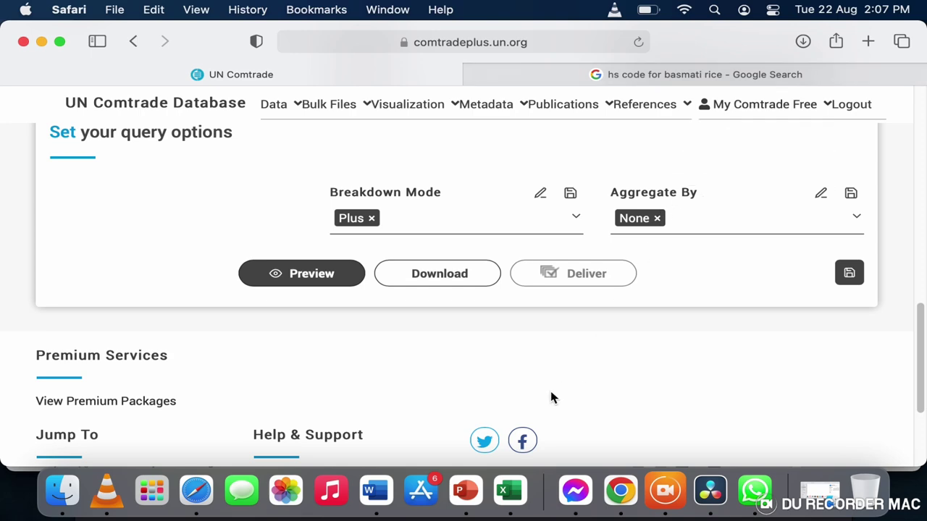
Switch to Excel and browse to the Downloads folder to open an existing file.
left_click(516, 487)
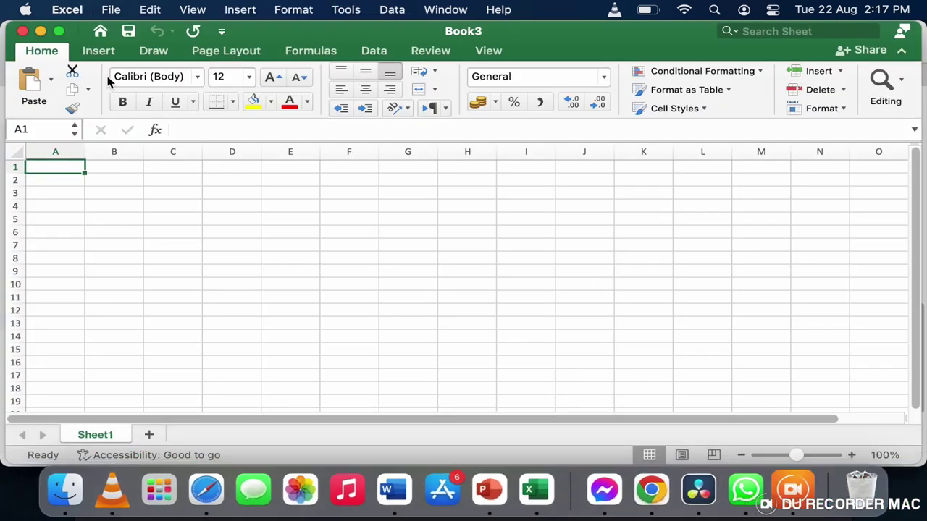
left_click(112, 10)
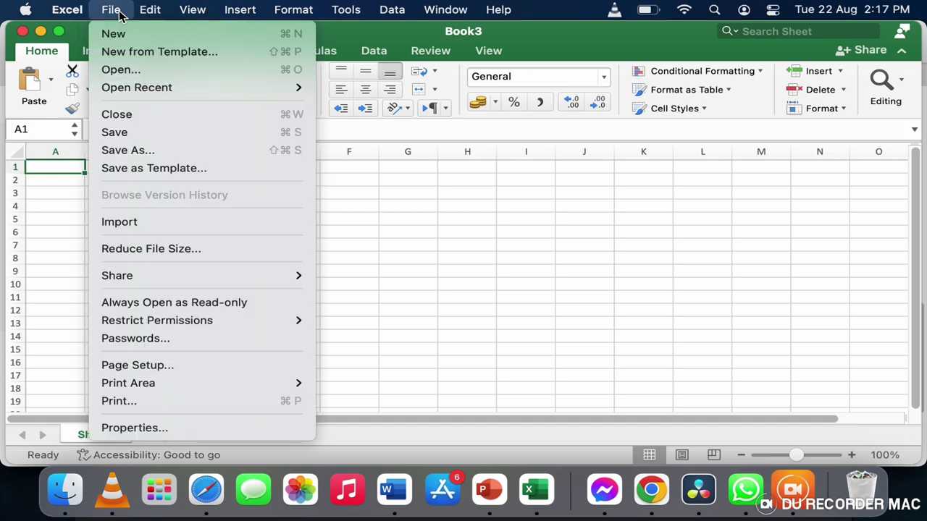
left_click(144, 75)
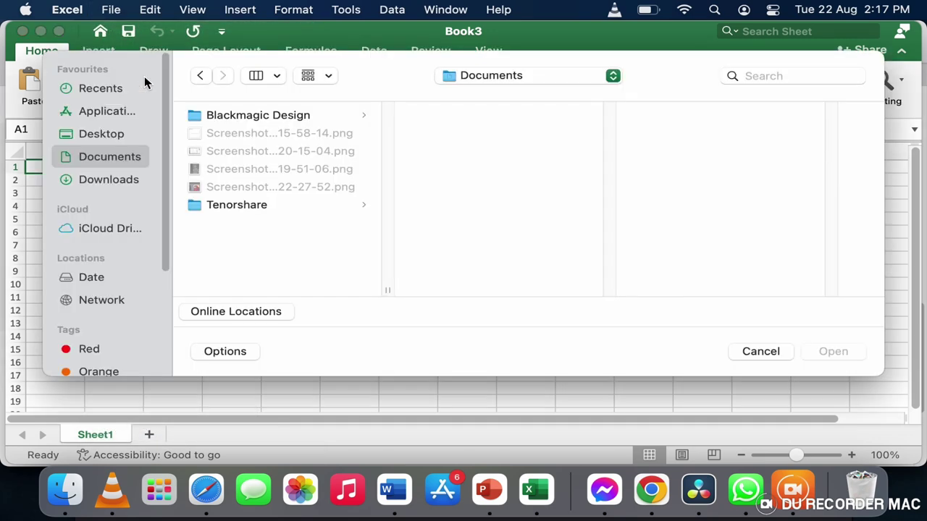
left_click(121, 182)
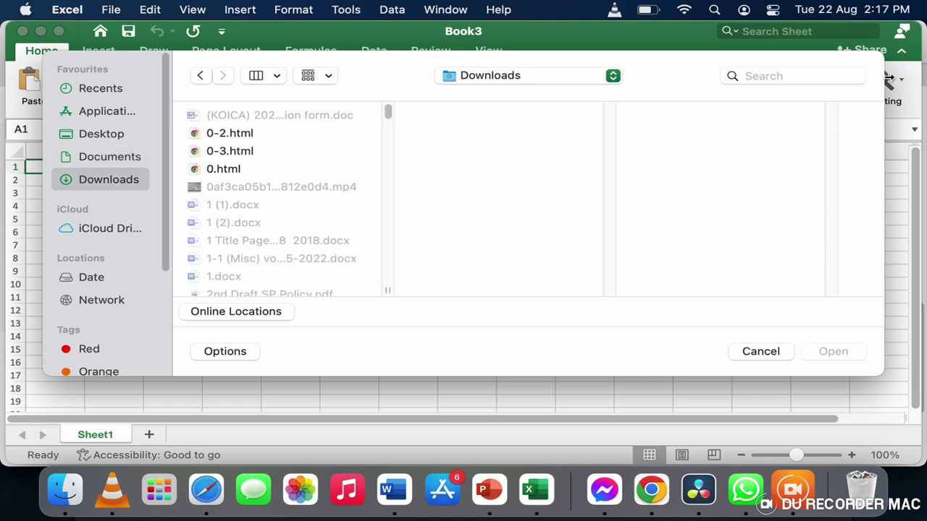
Search the files for "tradedata" and open TradeData_8_22_2023_14_7_5.csv.
left_click(841, 78)
type("da")
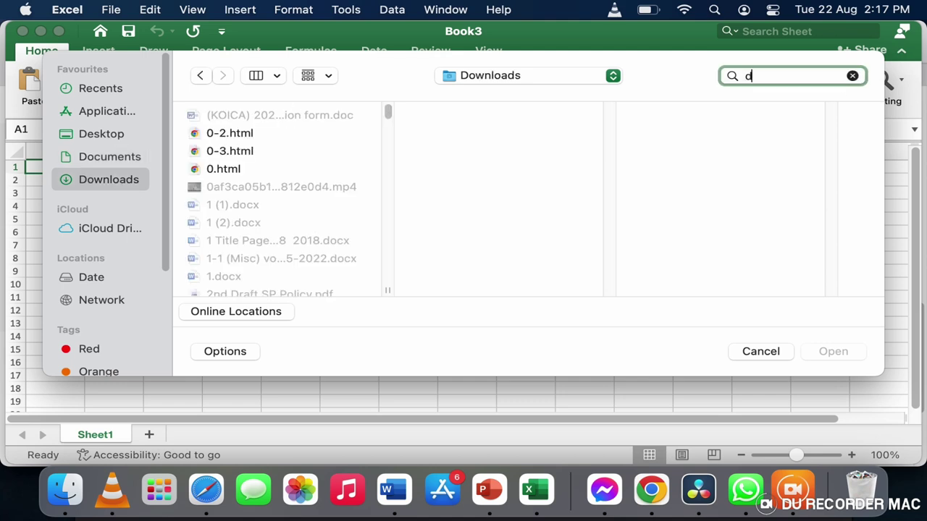
key("BackSpace")
key("BackSpace")
type("tradedata")
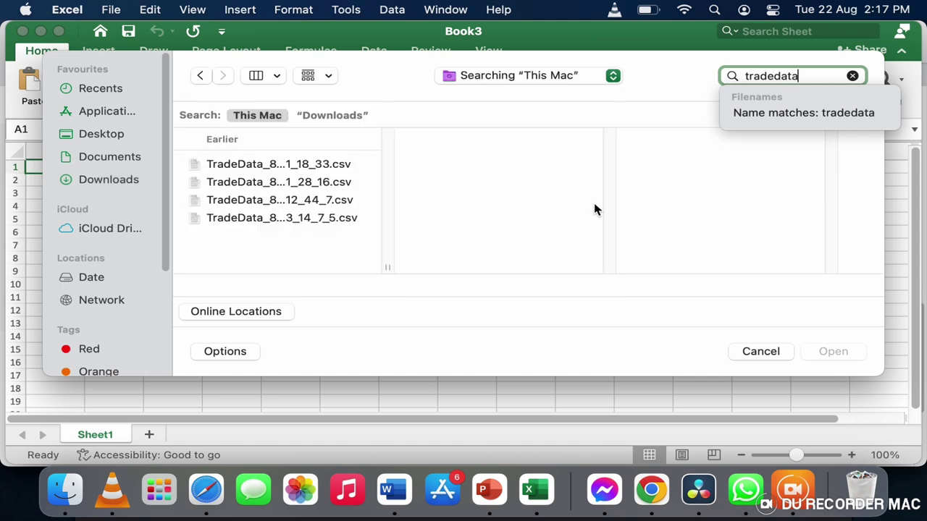
left_click(338, 224)
left_click(338, 225)
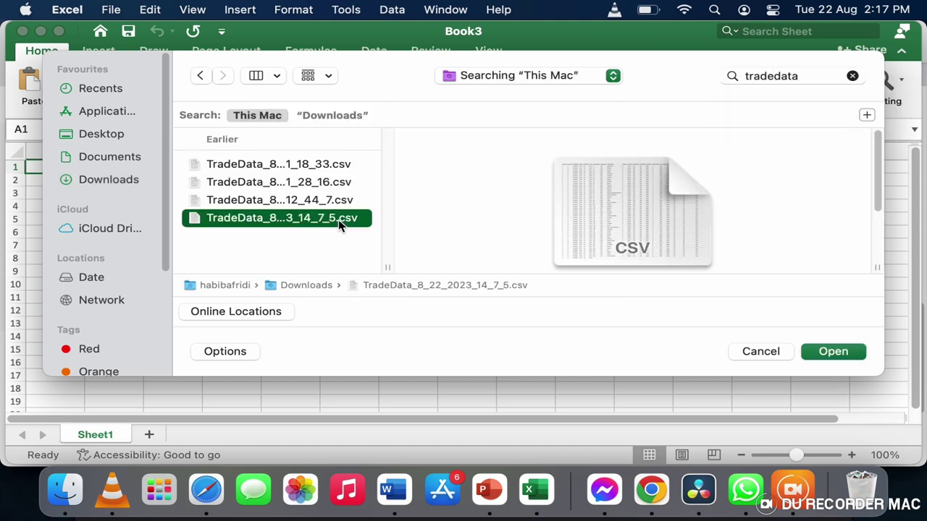
left_click(832, 353)
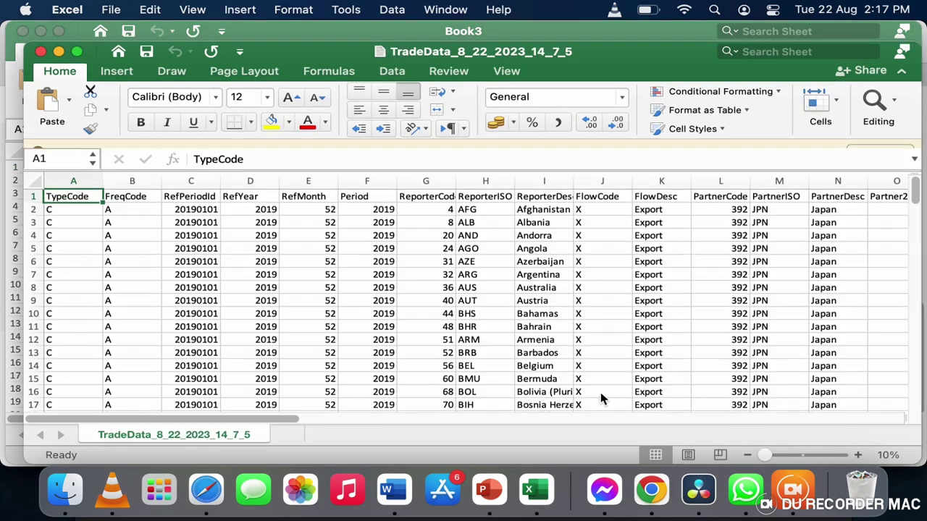
Expand the workbook to full screen and delete the columns from TypeCode through RefMonth.
left_click(76, 51)
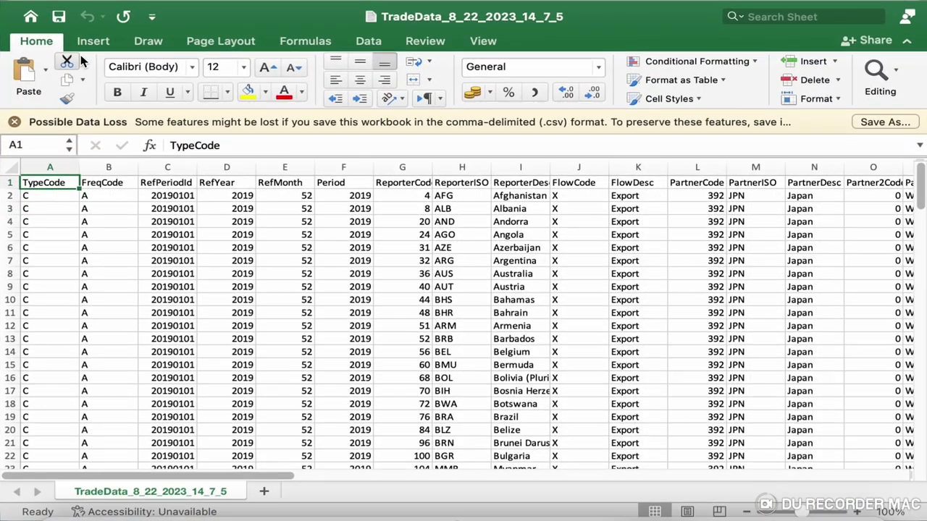
left_click(61, 168)
left_click_drag(61, 168, 290, 159)
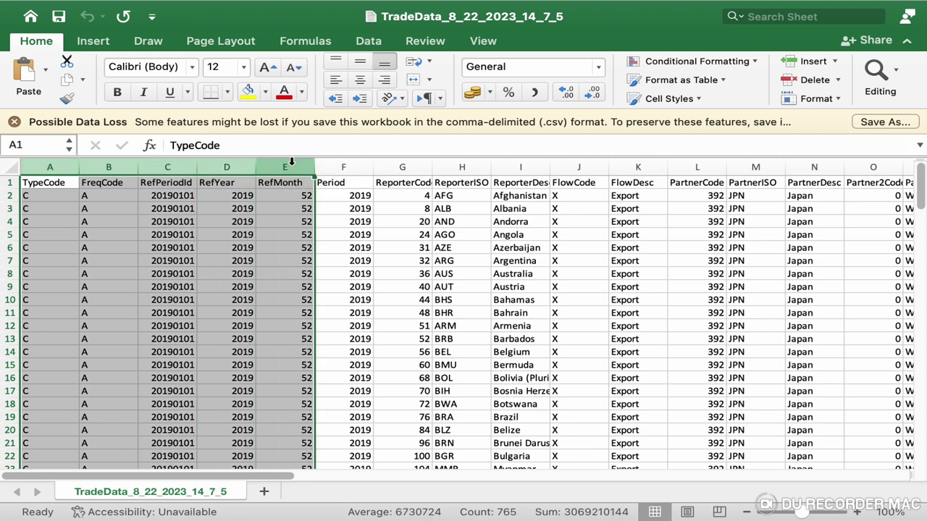
right_click(291, 160)
left_click(340, 267)
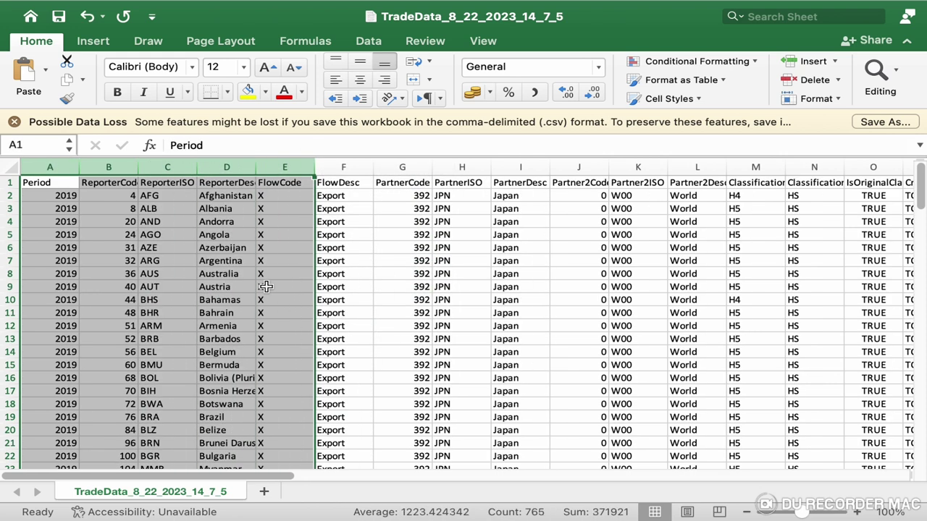
left_click(62, 185)
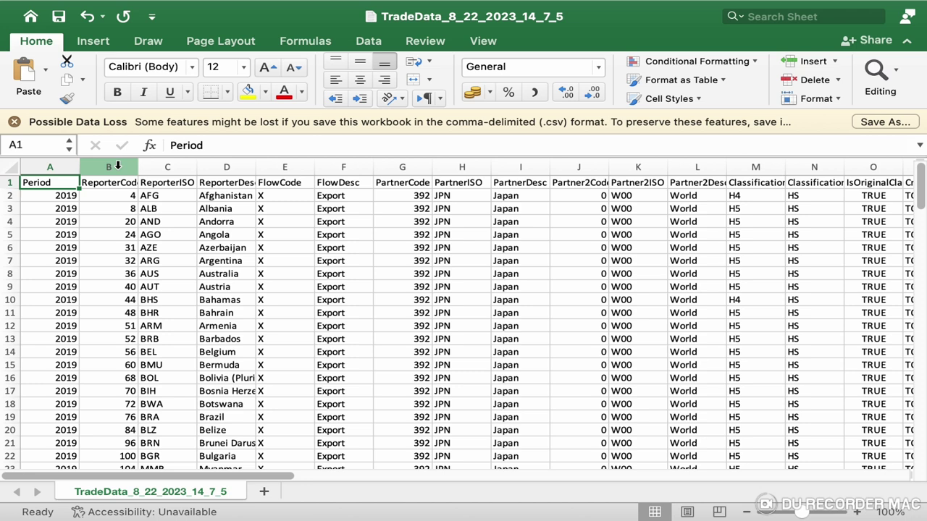
Delete the ReporterCode and ReporterISO columns, keeping Period and ReporterDesc.
left_click_drag(118, 166, 166, 168)
left_click(162, 167)
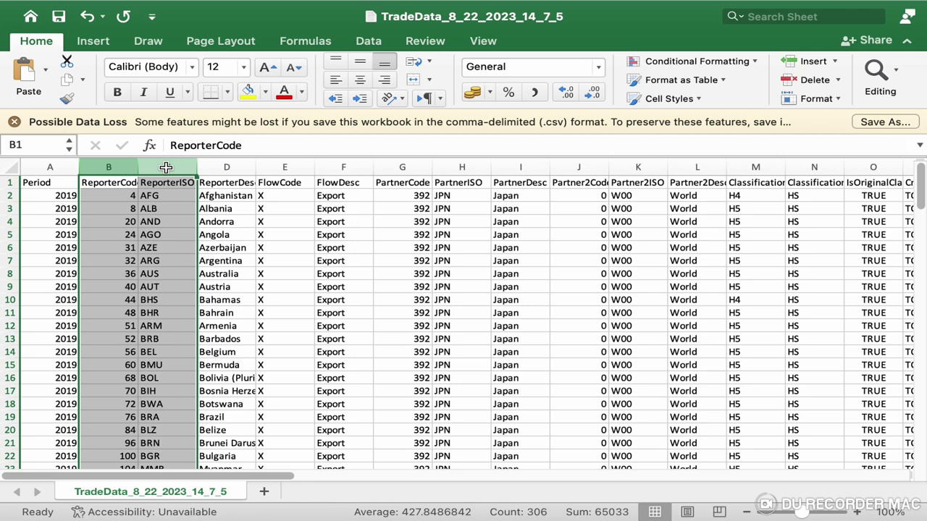
right_click(175, 167)
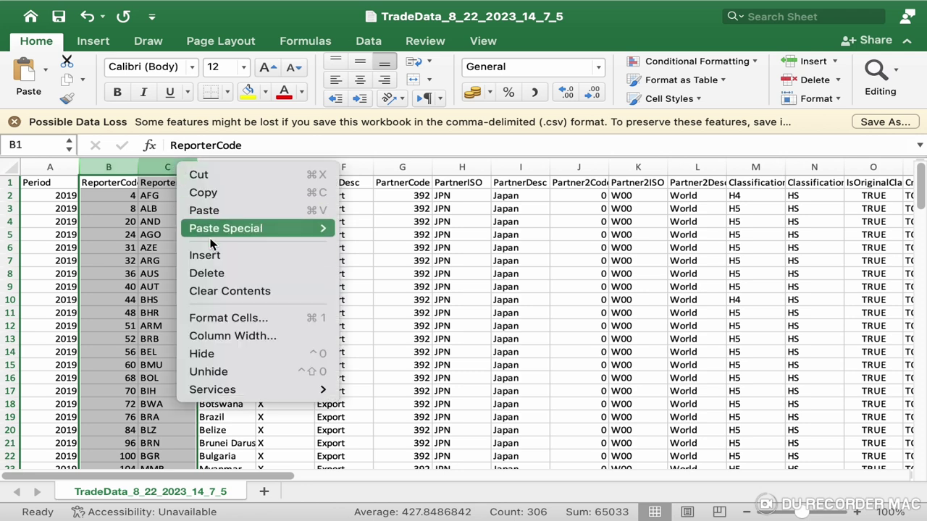
left_click(229, 272)
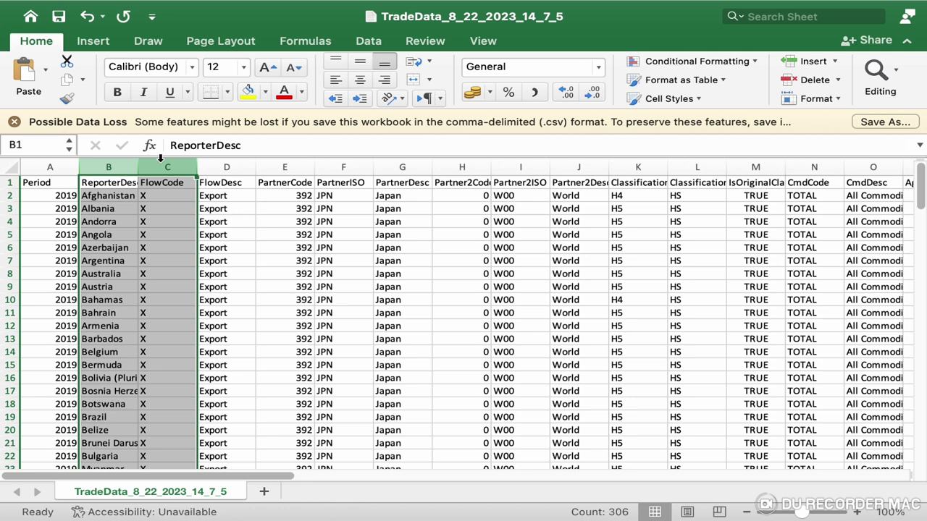
Delete all columns from FlowCode through Fobvalue so that PrimaryValue follows ReporterDesc.
left_click(161, 163)
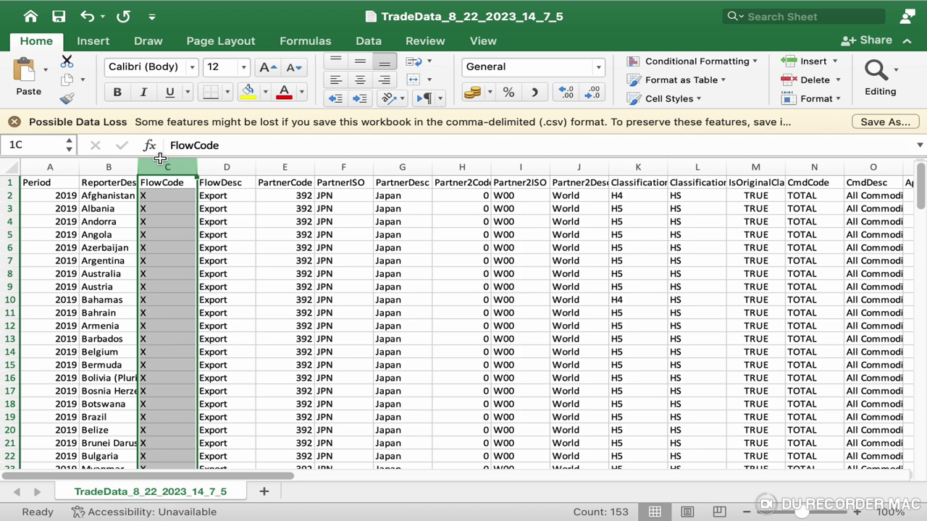
left_click_drag(161, 158, 707, 207)
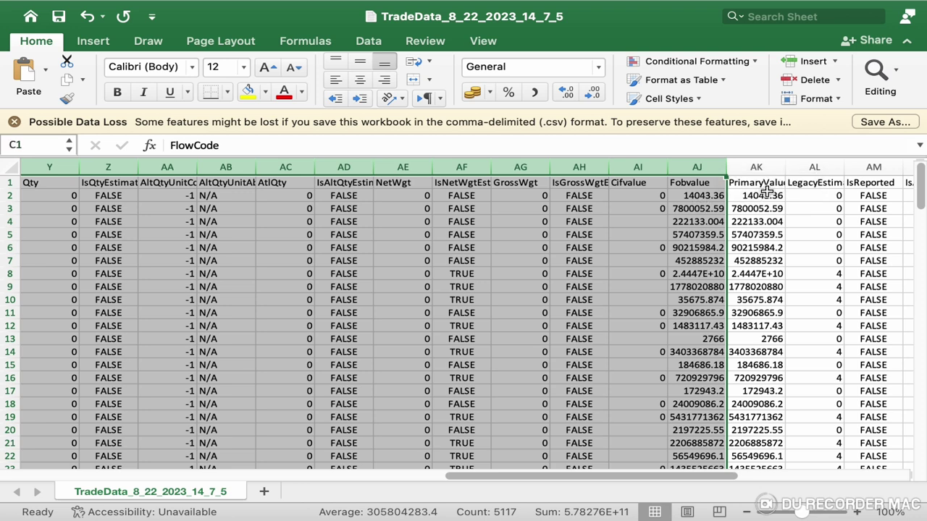
right_click(688, 167)
left_click(761, 277)
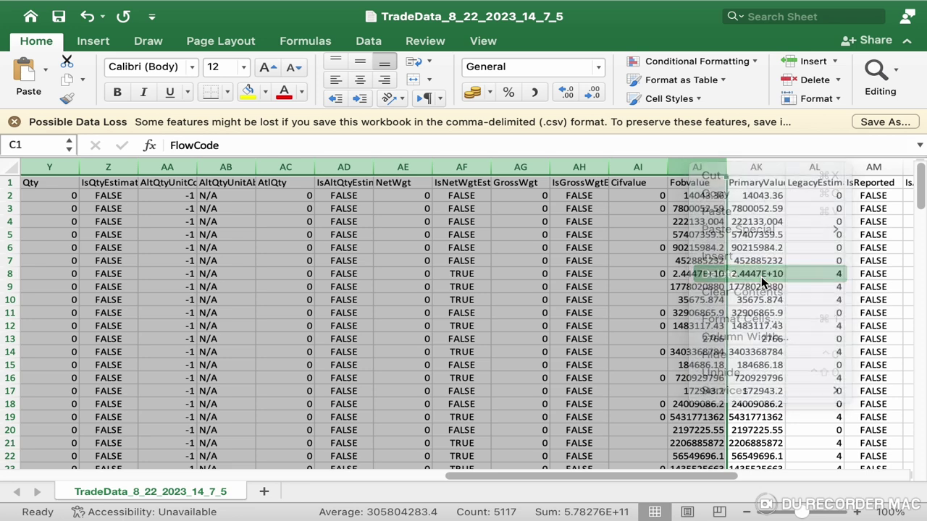
Delete the LegacyEstimationFlag, IsReported and IsAggregate columns after PrimaryValue.
left_click(239, 160)
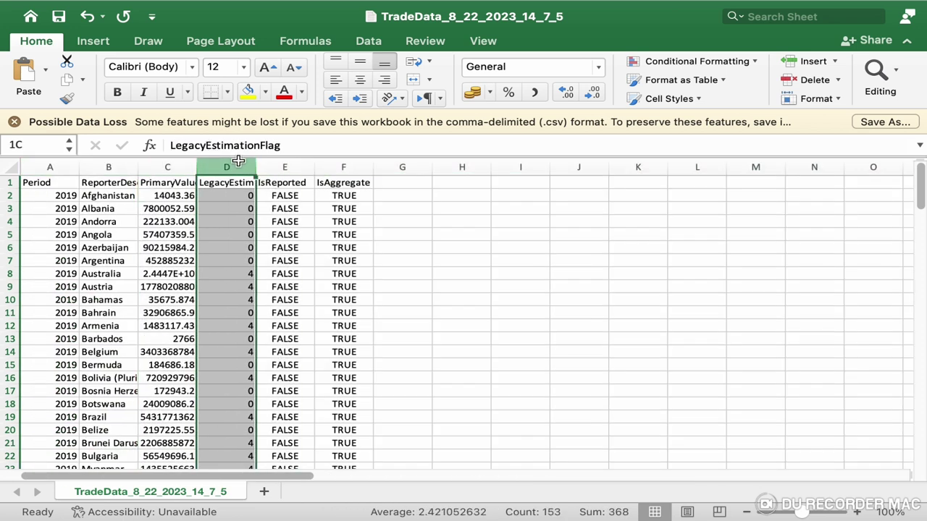
left_click_drag(238, 160, 331, 168)
right_click(331, 168)
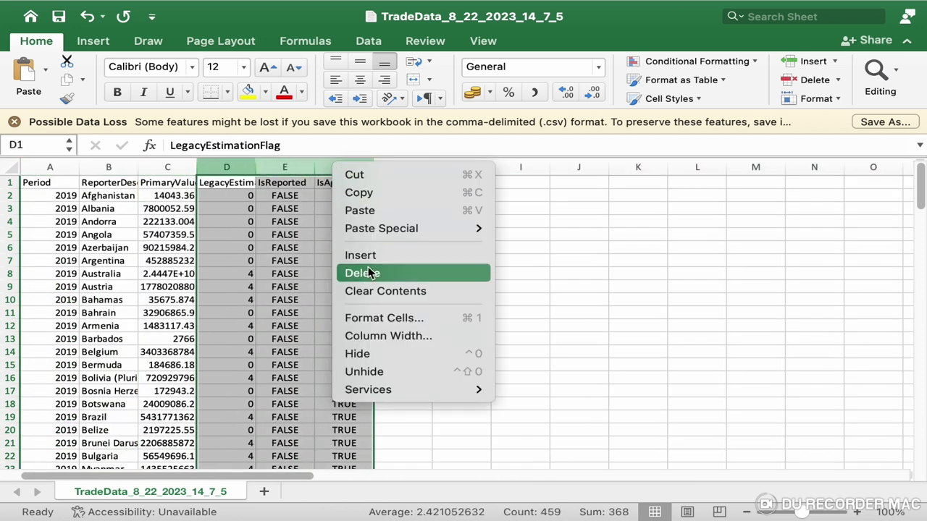
left_click(369, 273)
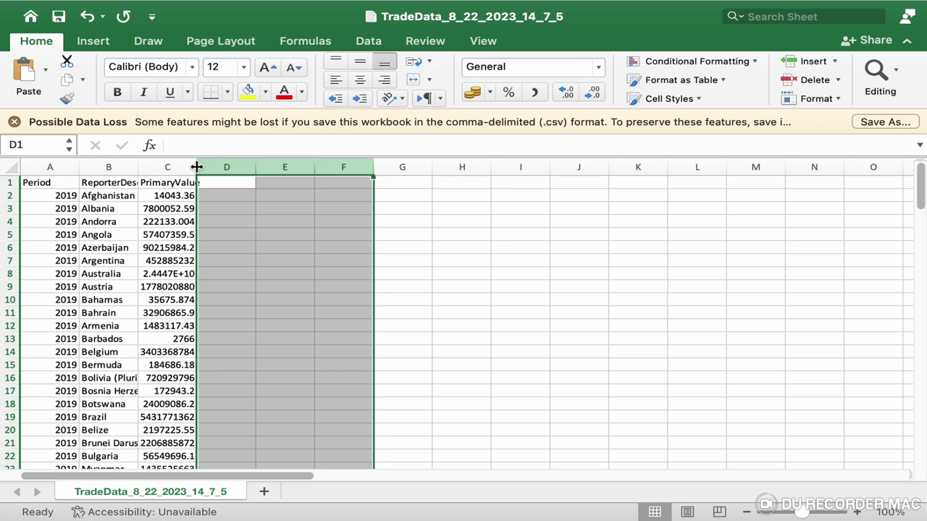
Fit the PrimaryValue column's width to its contents and format the values in C2:C153 without decimals.
double_click(196, 166)
left_click_drag(172, 195, 196, 446)
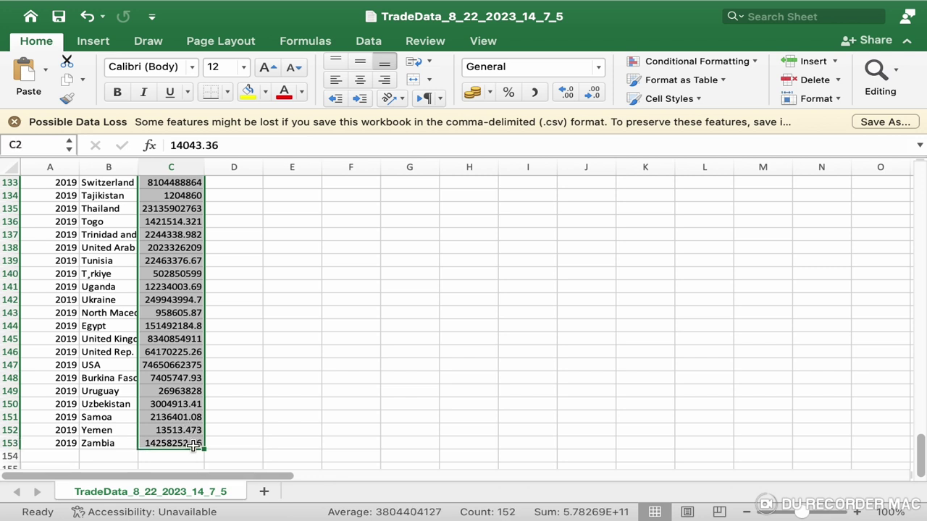
left_click(593, 95)
left_click(593, 96)
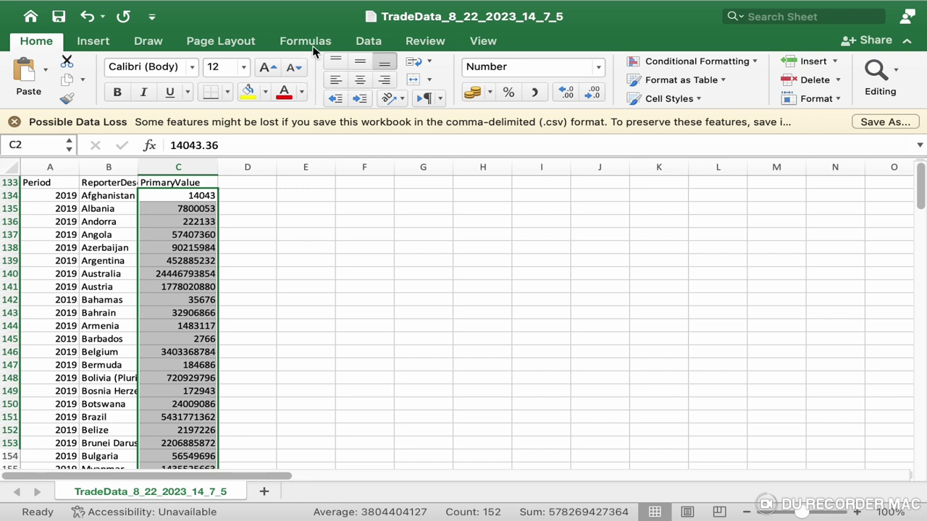
Sort the table by PrimaryValue from largest to smallest, expanding the selection to include the adjacent columns.
left_click(366, 43)
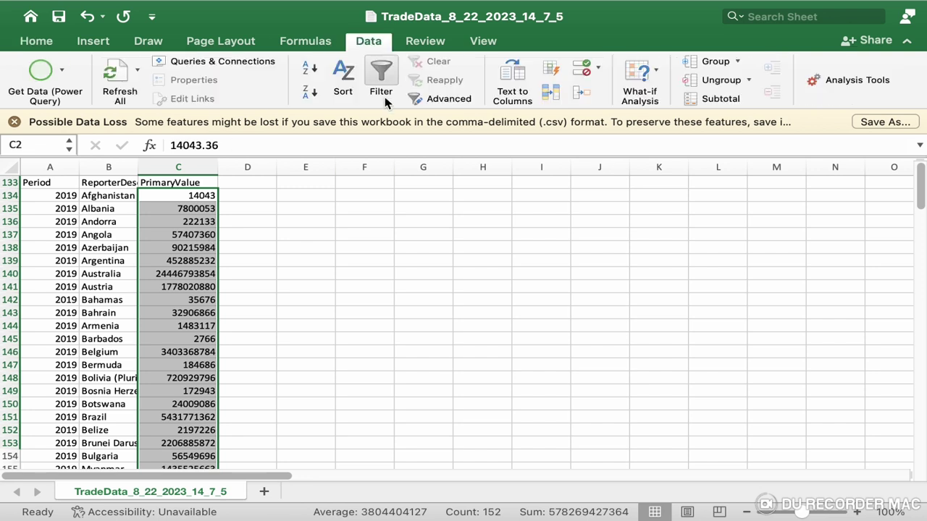
left_click(344, 76)
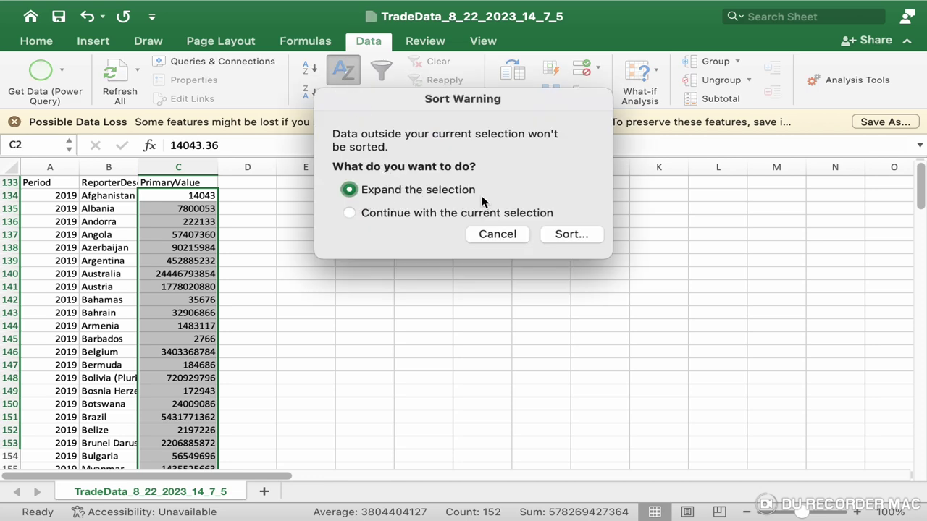
left_click(579, 241)
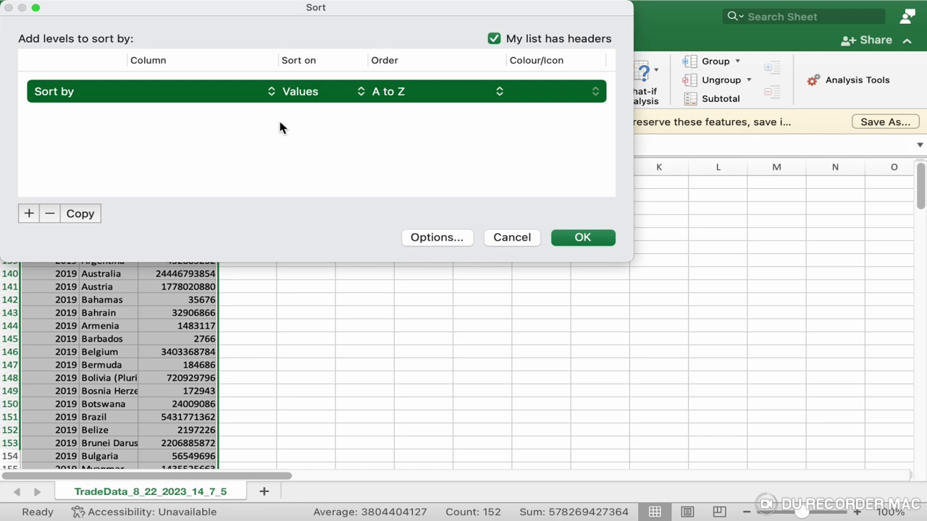
left_click(271, 93)
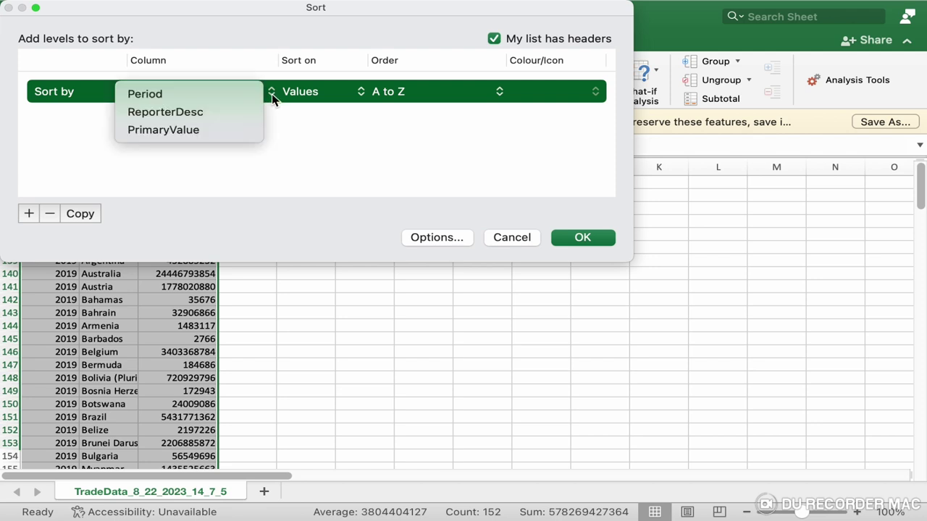
left_click(222, 132)
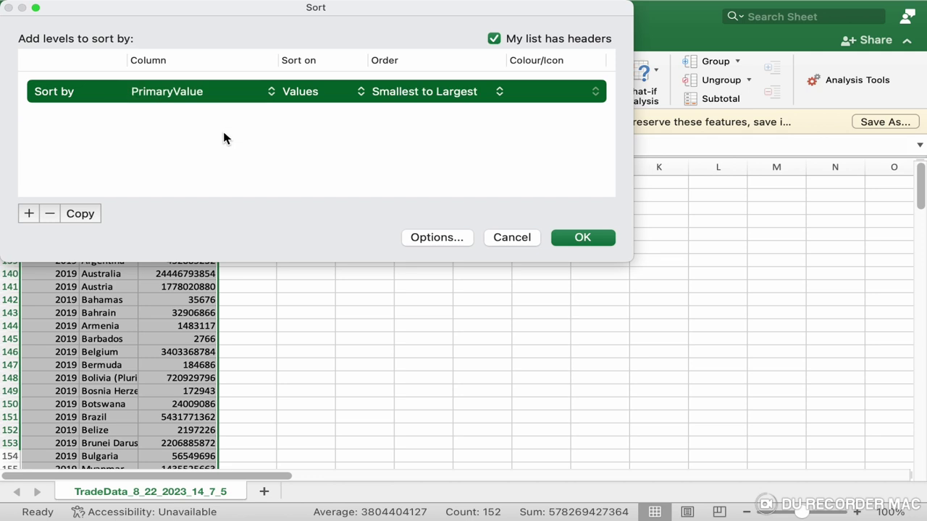
left_click(449, 99)
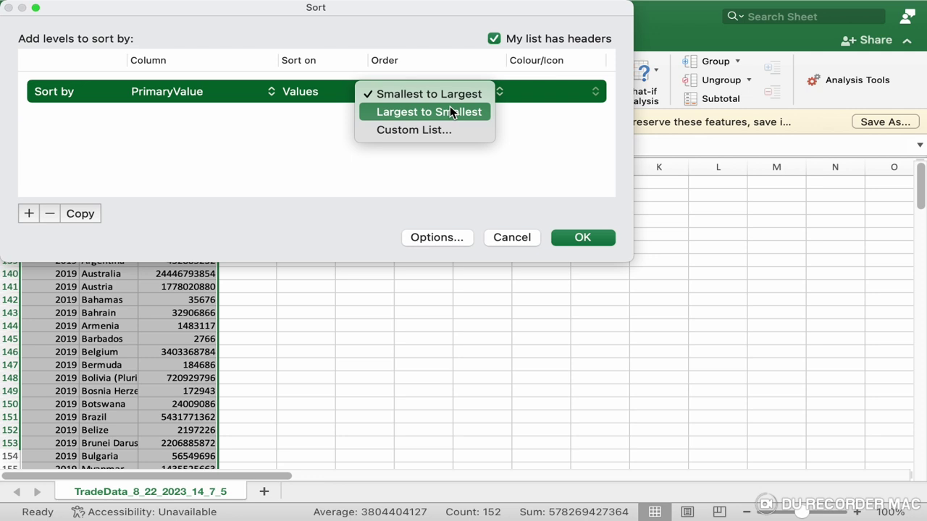
left_click(451, 111)
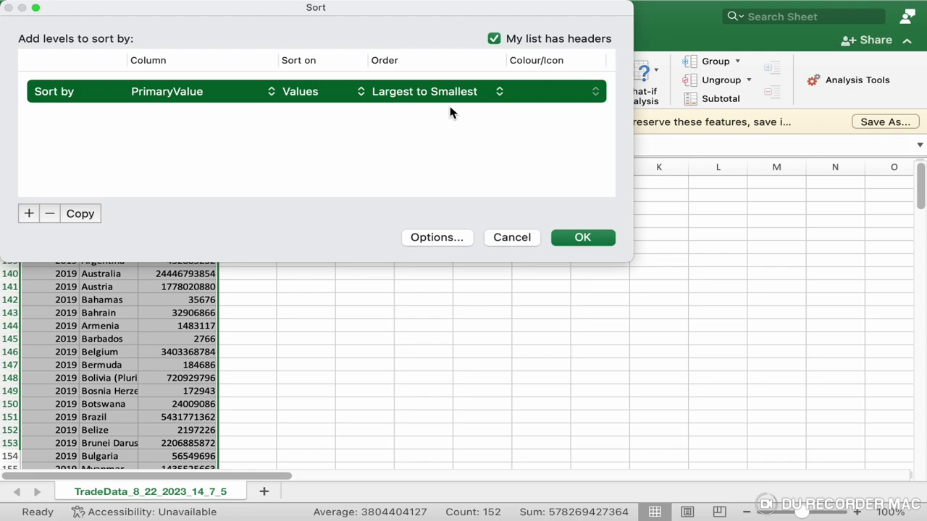
left_click(599, 240)
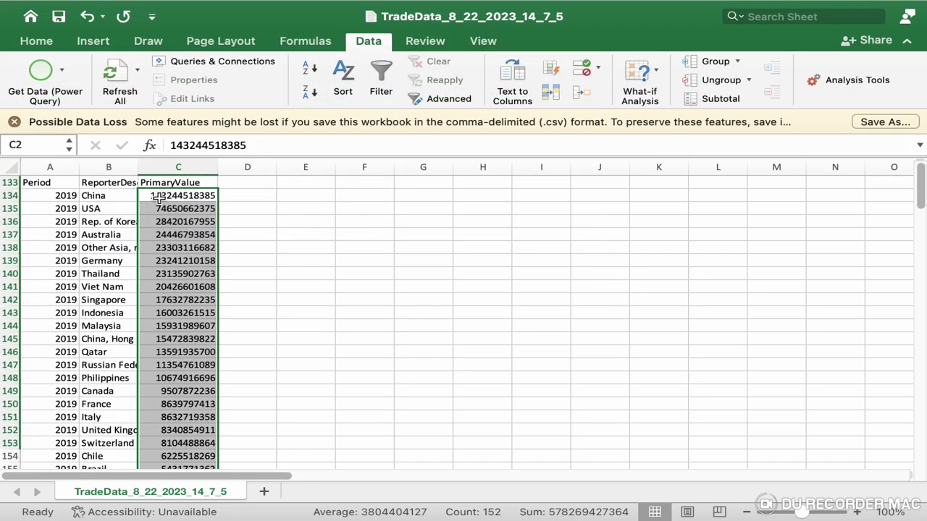
Sum the PrimaryValue figures in C2:C153 in cell C154, directly below the last country.
scroll(193, 229, "down", 20)
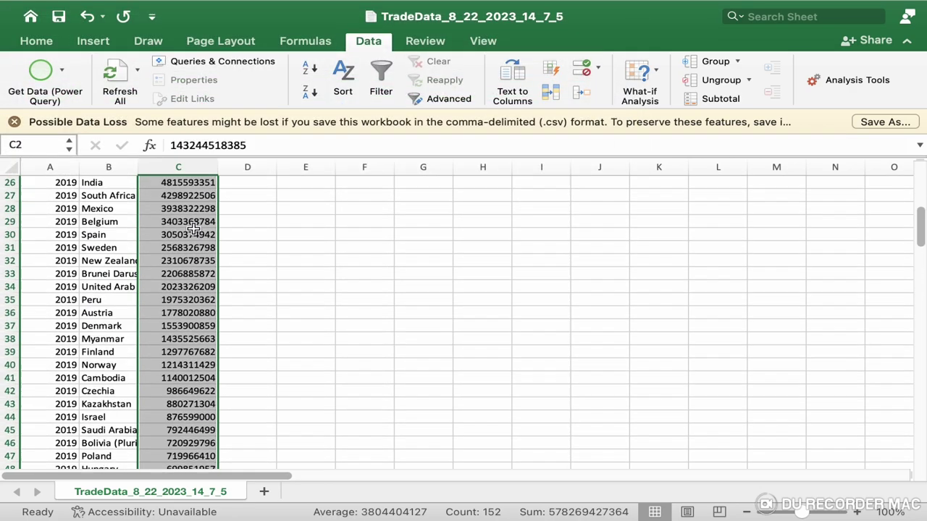
scroll(194, 228, "down", 6)
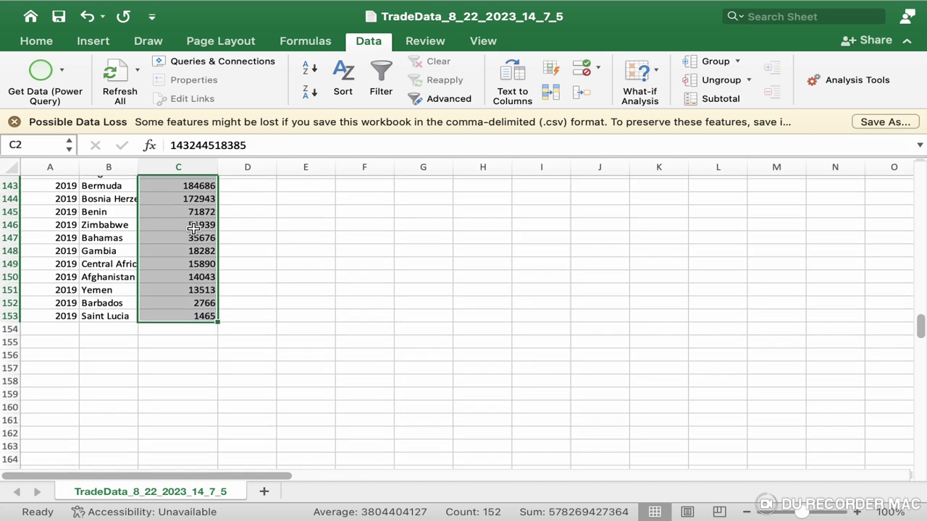
left_click_drag(193, 231, 193, 295)
left_click(193, 295)
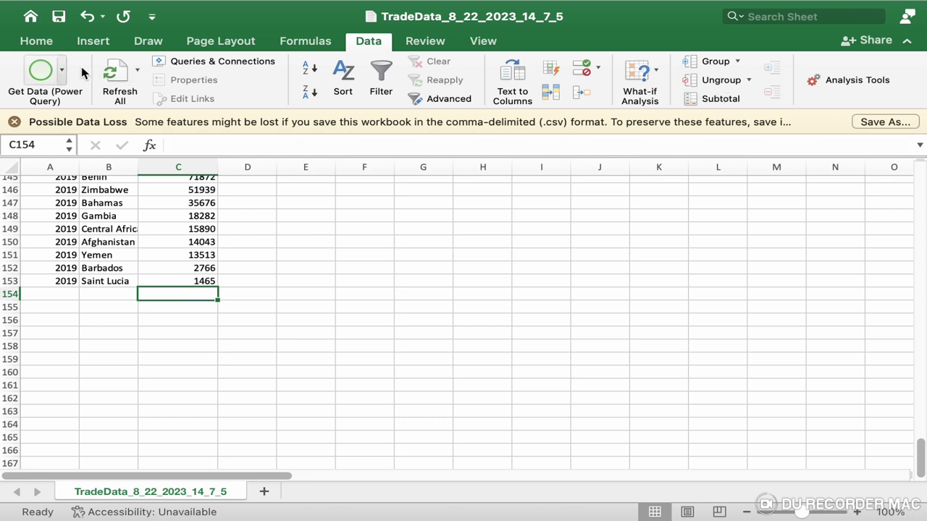
left_click(39, 42)
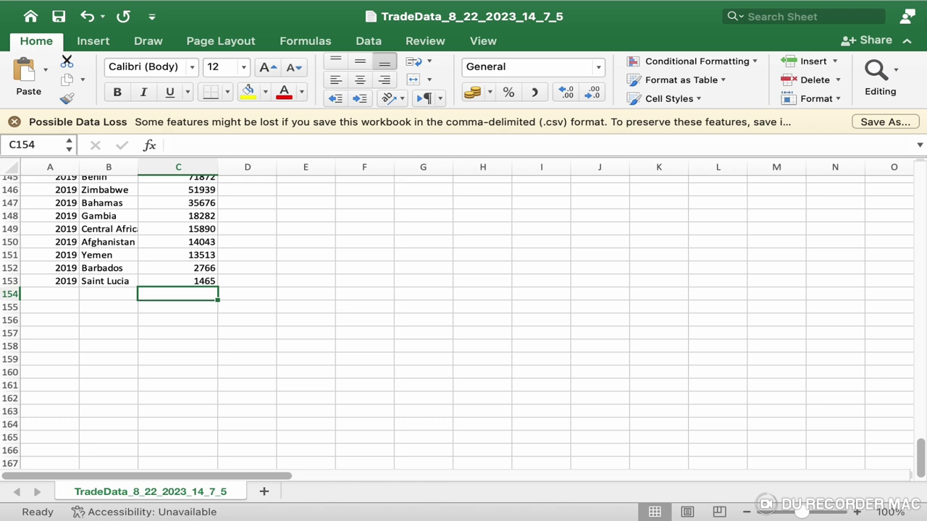
left_click(879, 74)
left_click(779, 118)
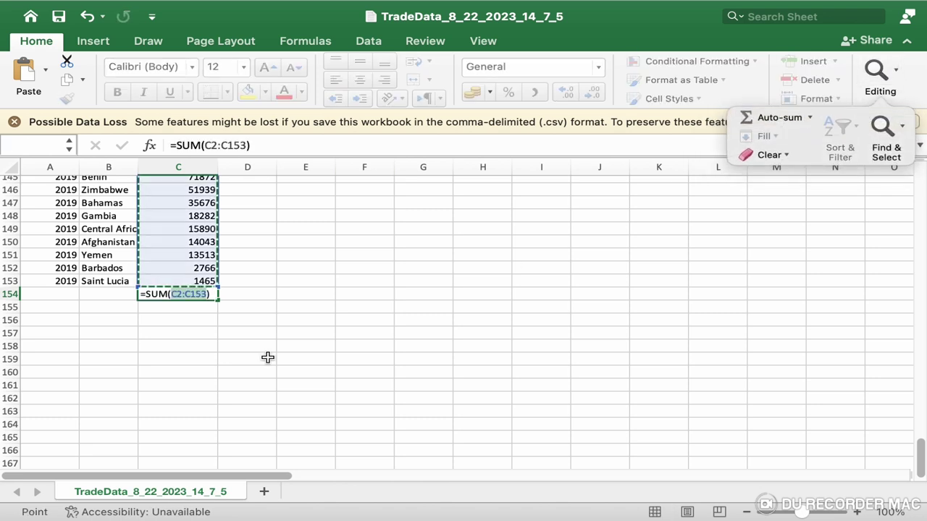
key("Return")
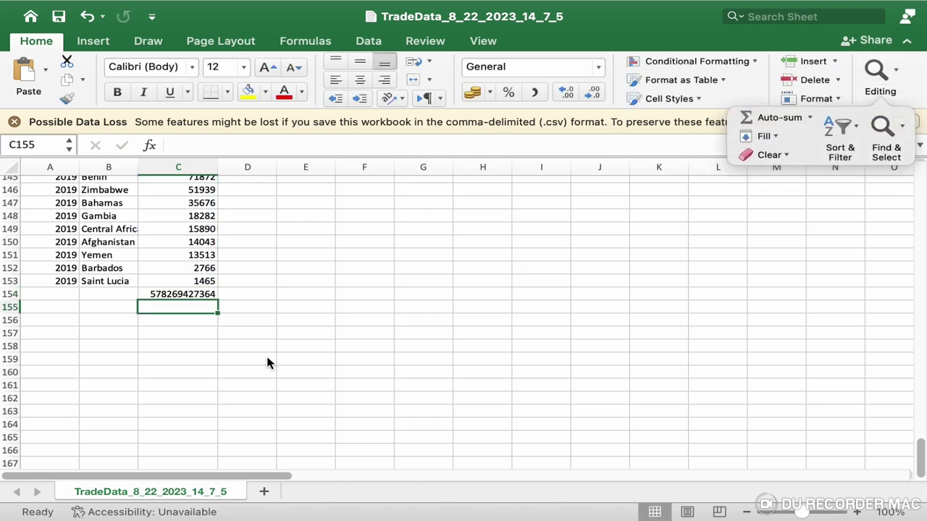
left_click(166, 294)
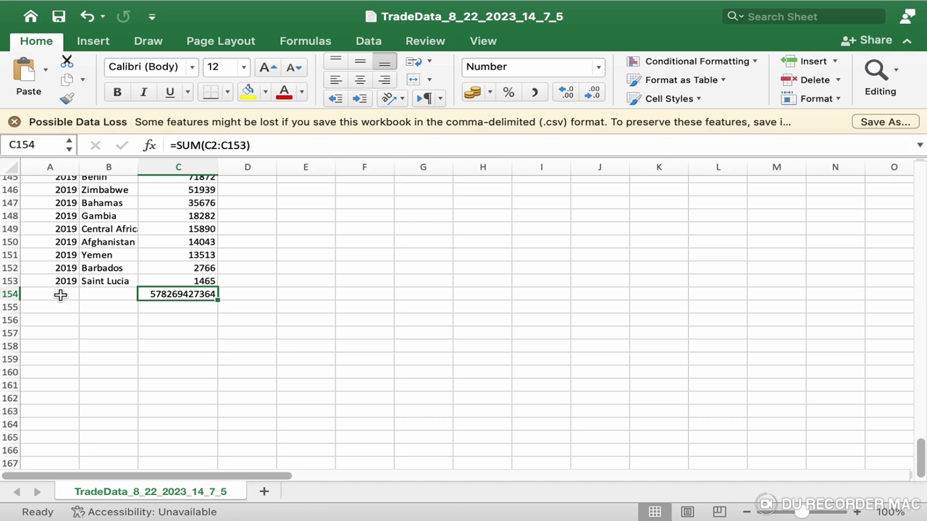
Label the sum row by entering "Totql" in cell B154.
left_click_drag(60, 296, 108, 294)
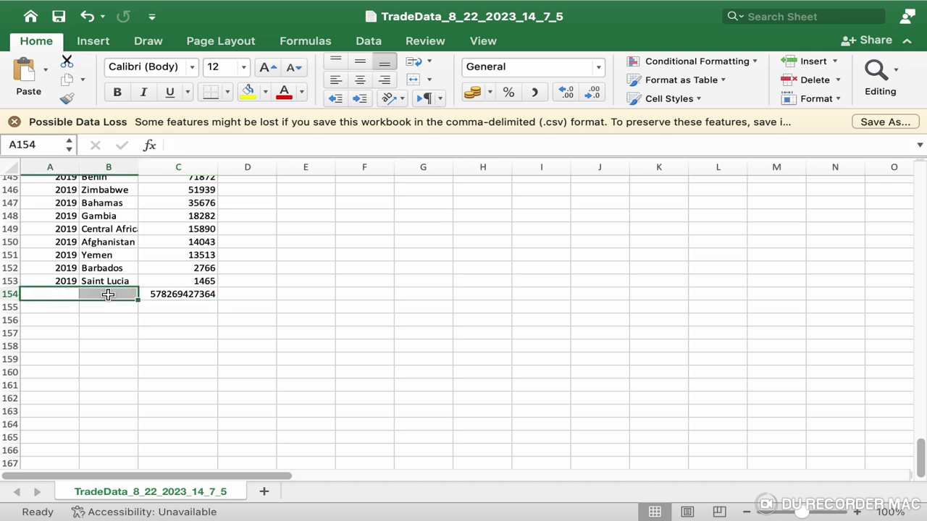
right_click(108, 294)
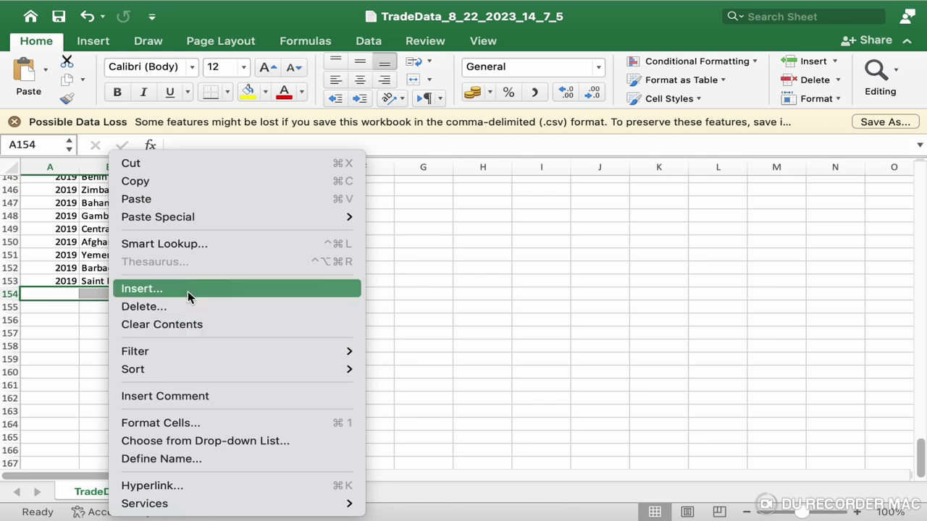
left_click(79, 299)
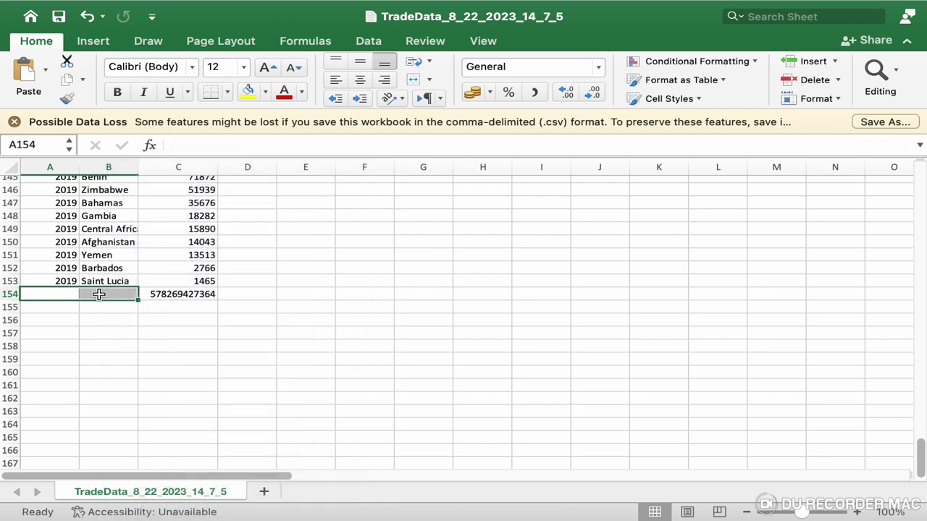
left_click(99, 295)
type("Totql")
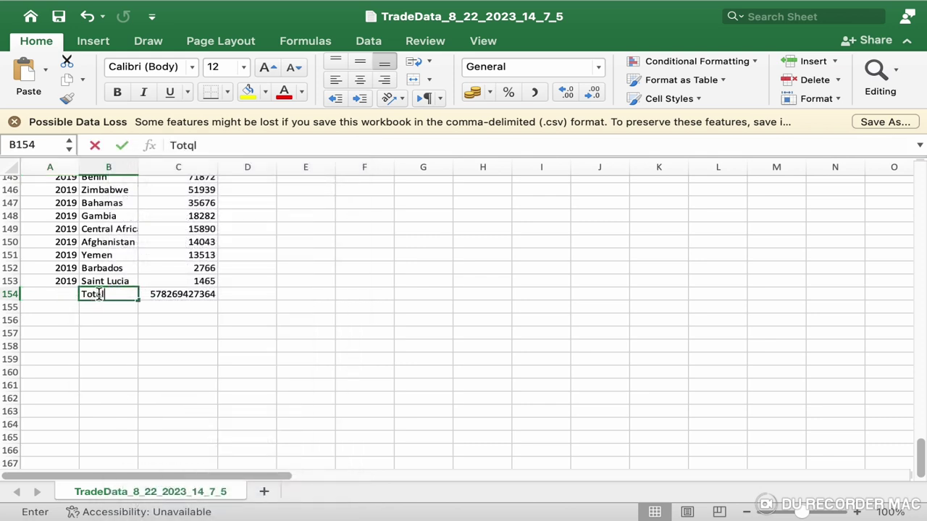
key("Tab")
Enter the formula =C2/1000000 in cell D2 to convert China's trade value to millions.
scroll(219, 228, "up", 20)
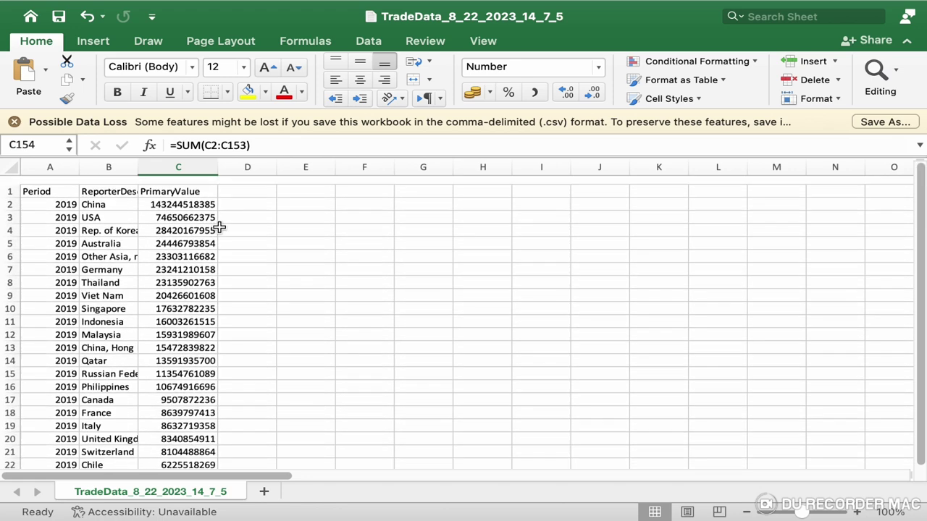
left_click(257, 192)
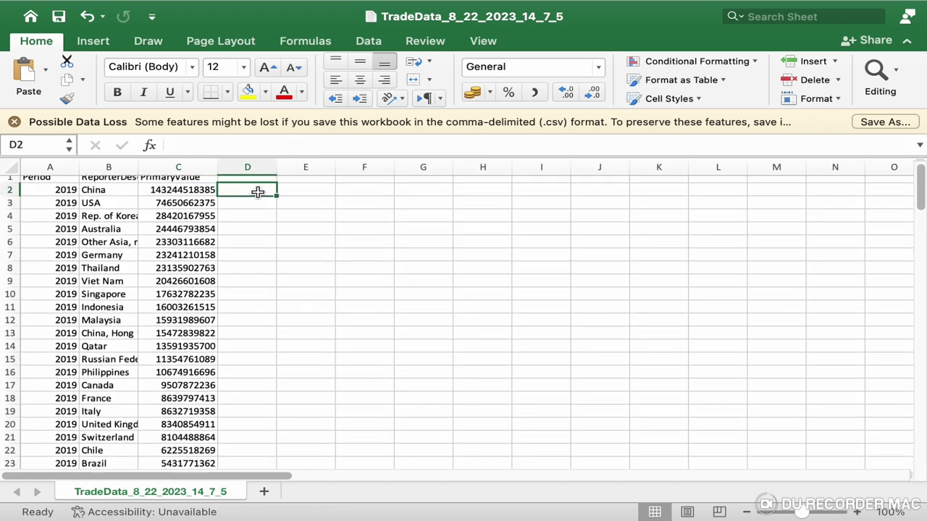
type("=")
left_click(193, 192)
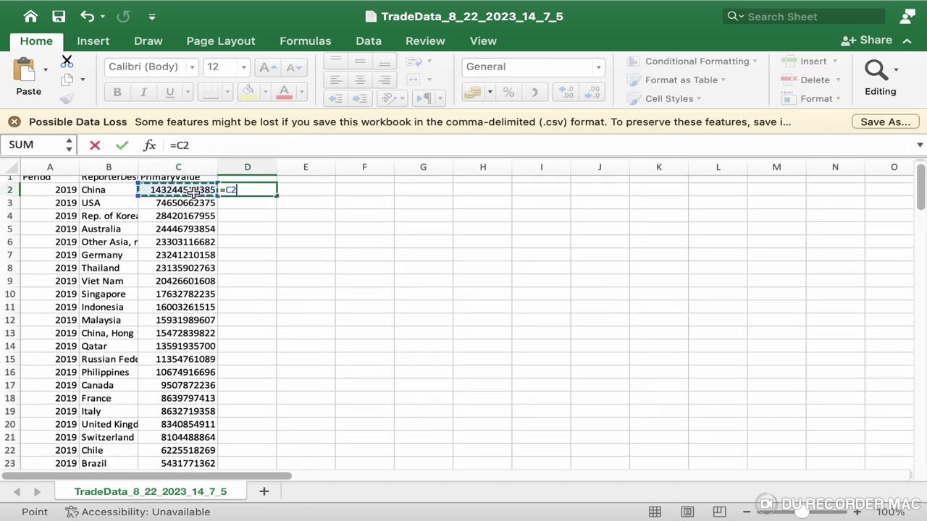
type("/1")
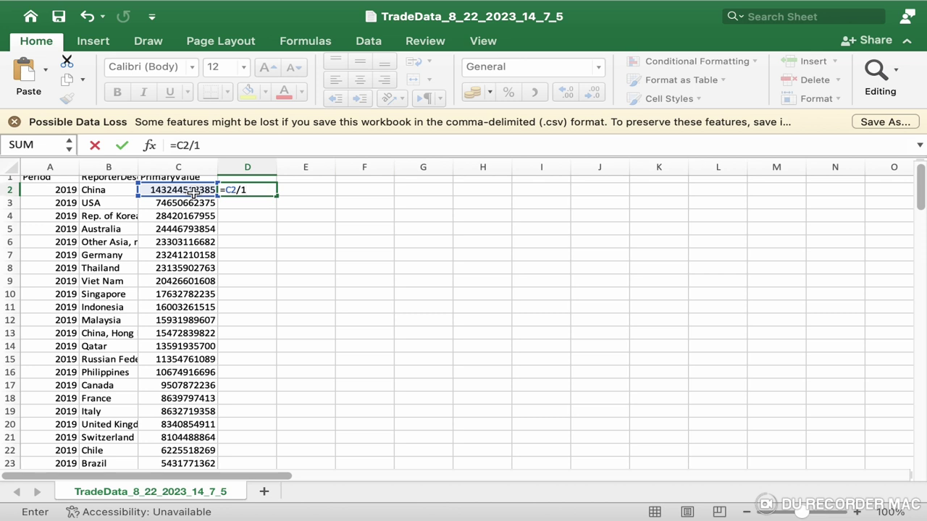
type("000000")
key("Return")
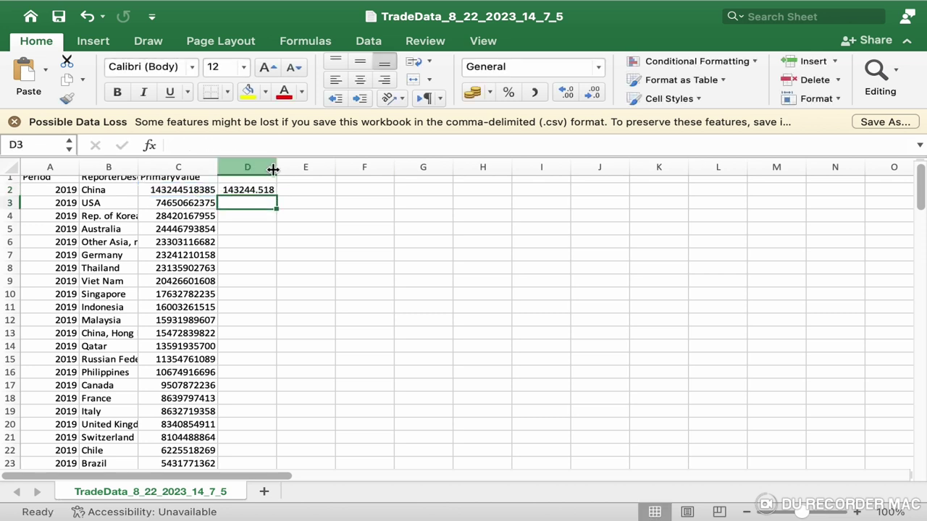
Fill the formula from D2 down column D through the total row, D154.
left_click(265, 190)
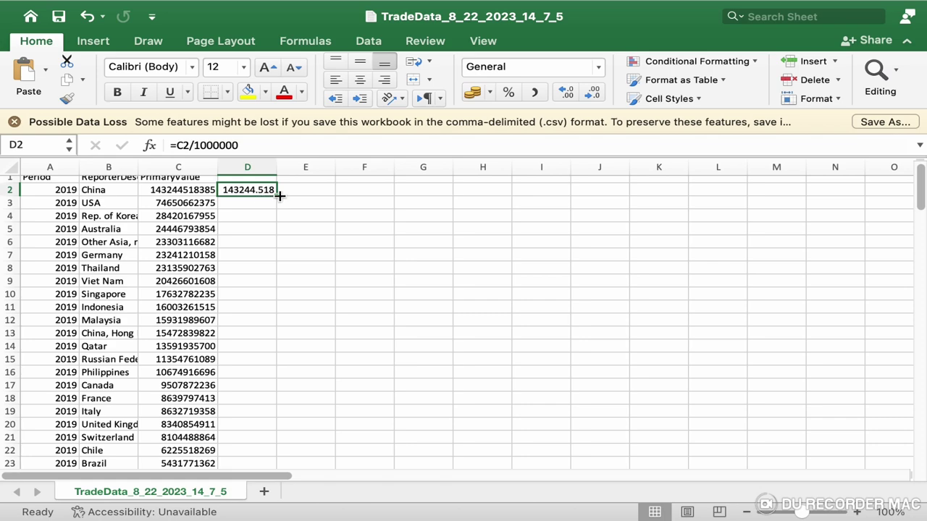
left_click_drag(277, 195, 254, 446)
left_click(248, 444)
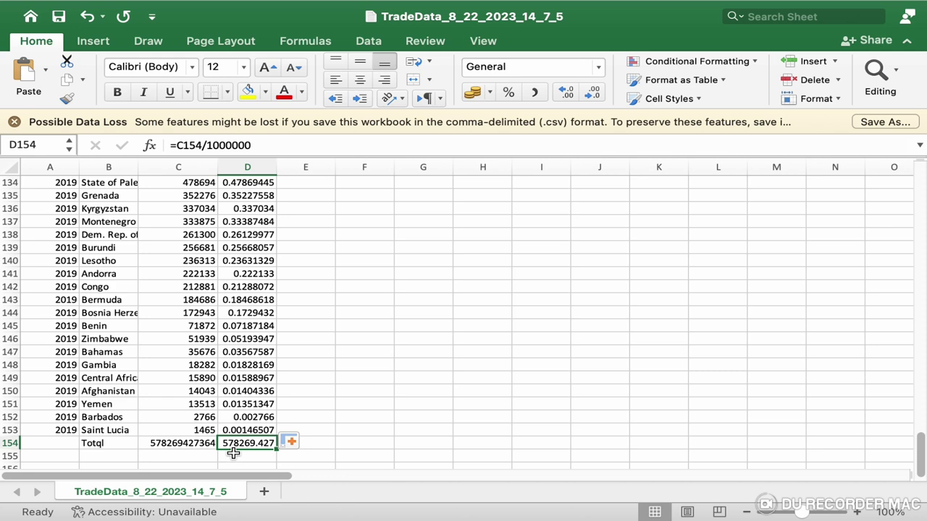
Review the converted trade values in column D from row 2 to row 154, highlighting rows 72 to 92.
scroll(233, 452, "up", 20)
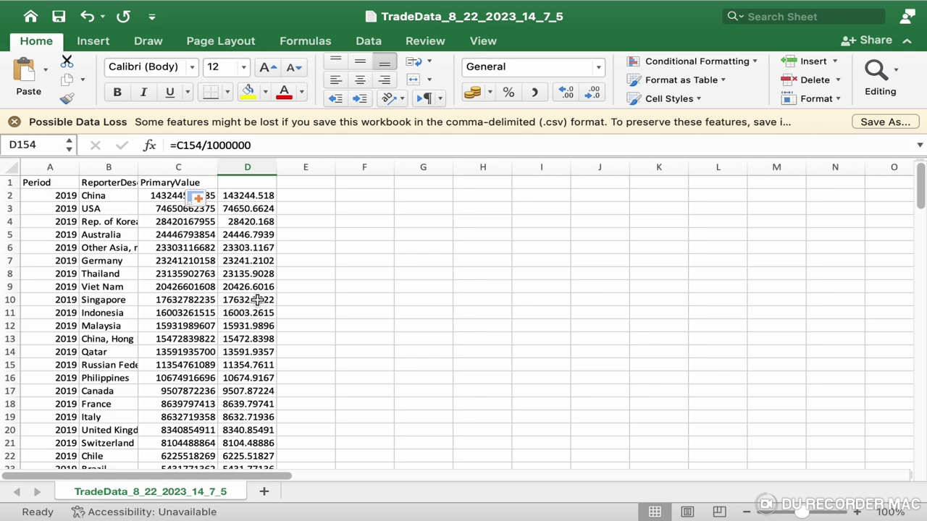
scroll(257, 300, "down", 20)
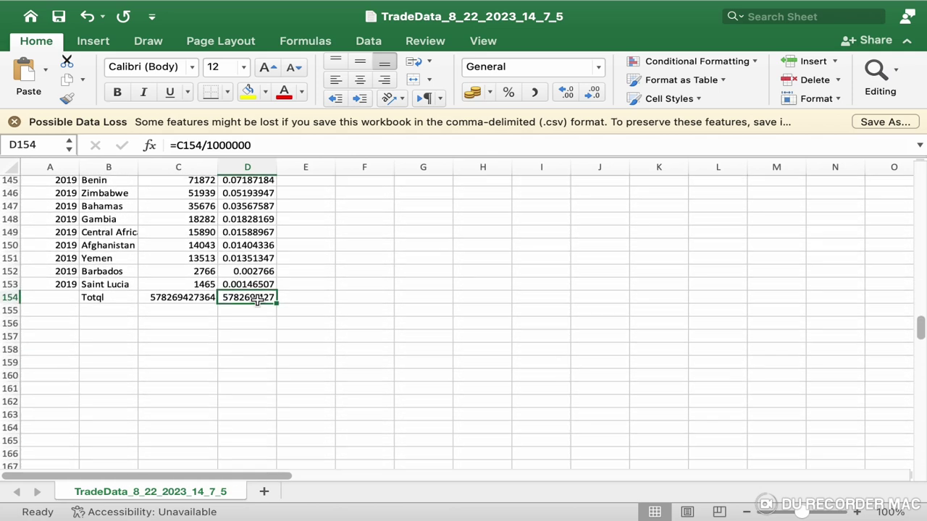
scroll(258, 299, "down", 1)
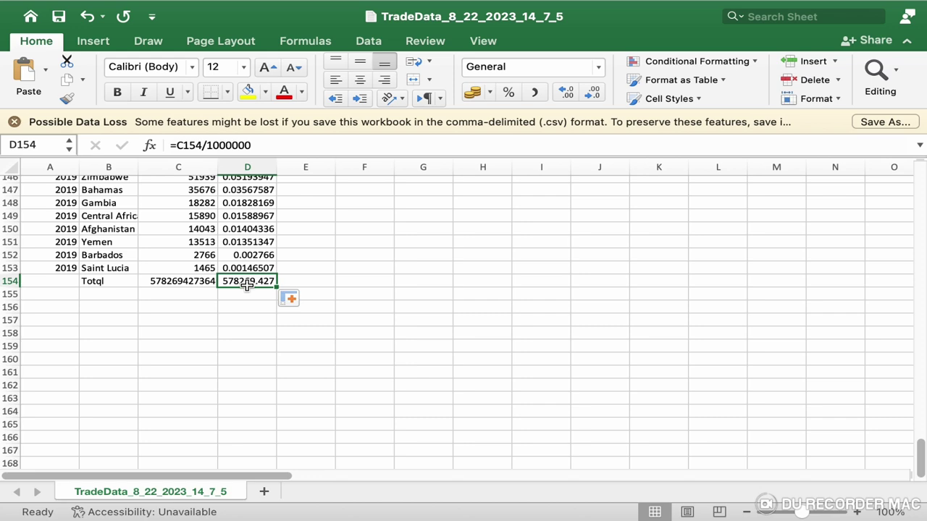
scroll(246, 284, "up", 20)
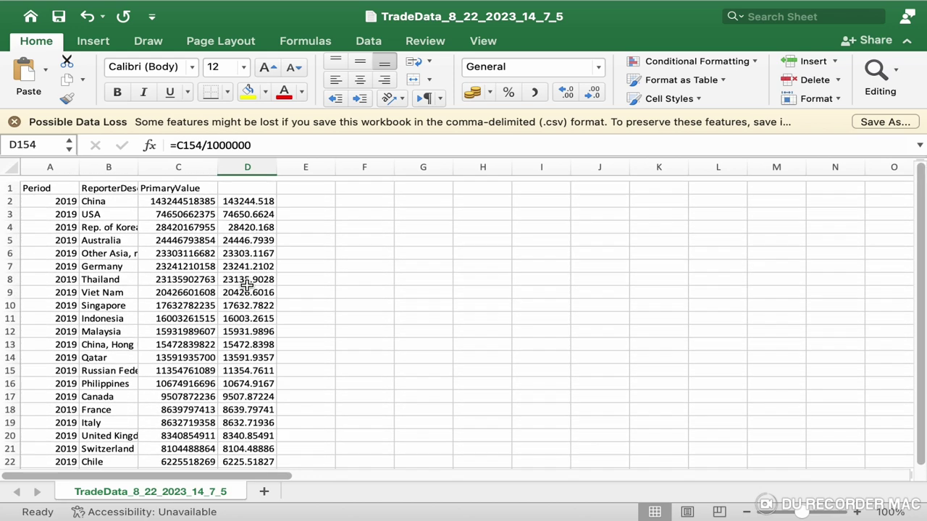
scroll(287, 224, "up", 1)
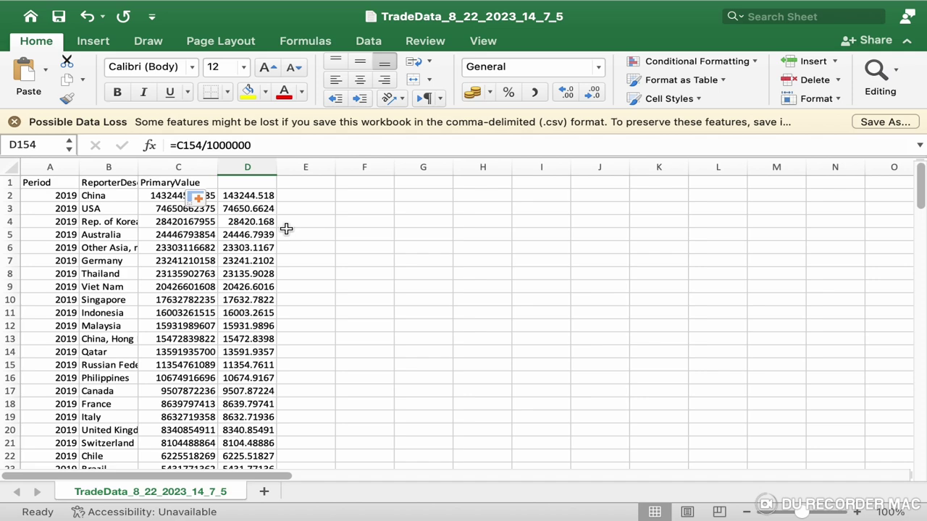
scroll(286, 229, "down", 15)
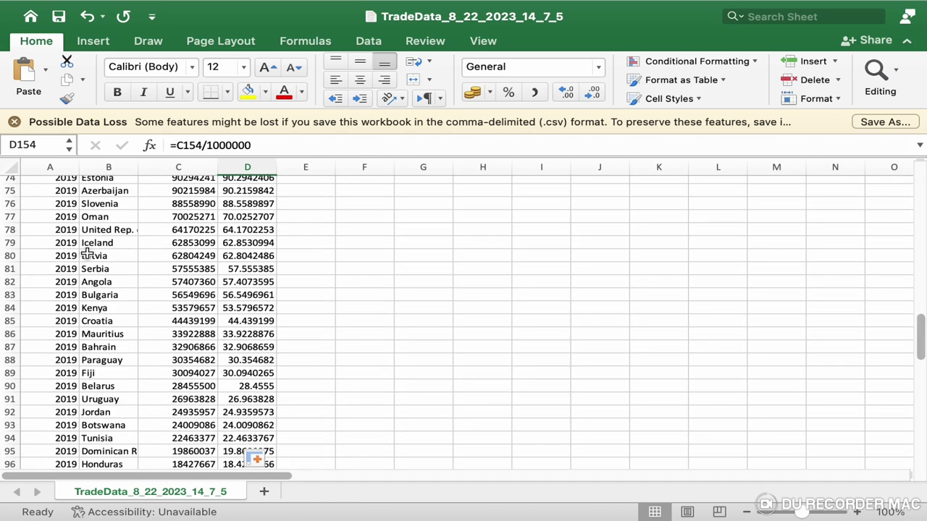
scroll(86, 254, "up", 2)
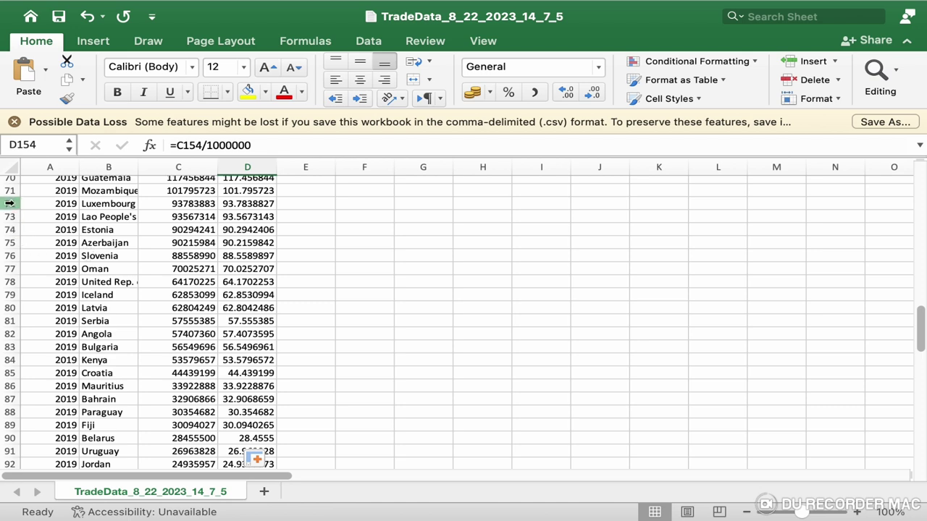
left_click_drag(10, 204, 47, 463)
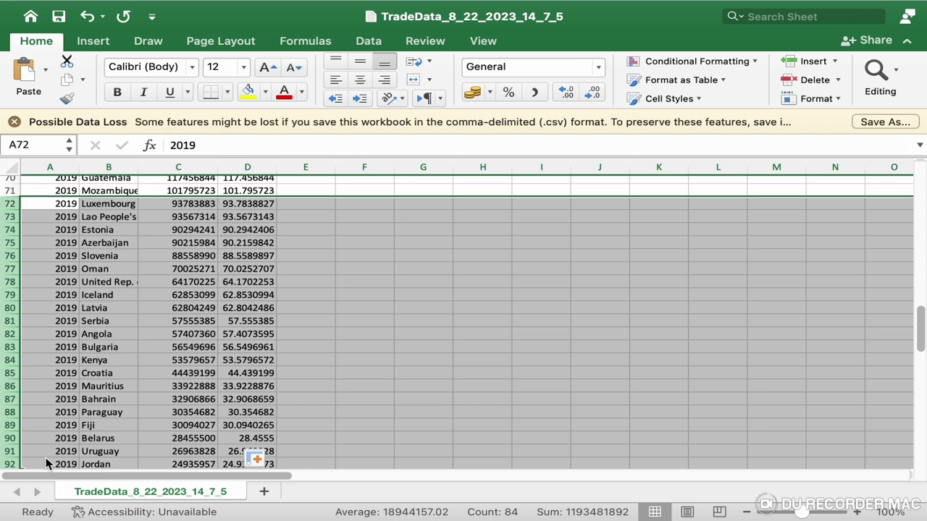
scroll(170, 311, "up", 20)
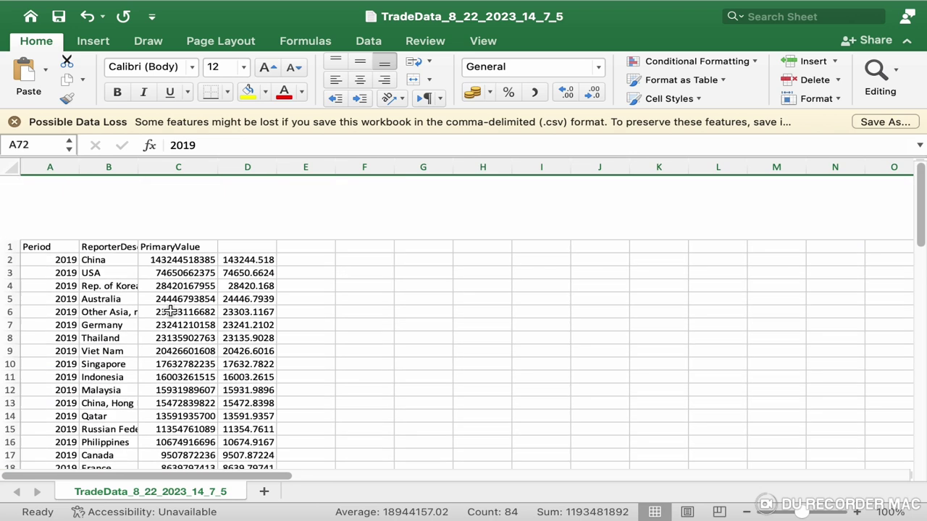
scroll(170, 310, "down", 1)
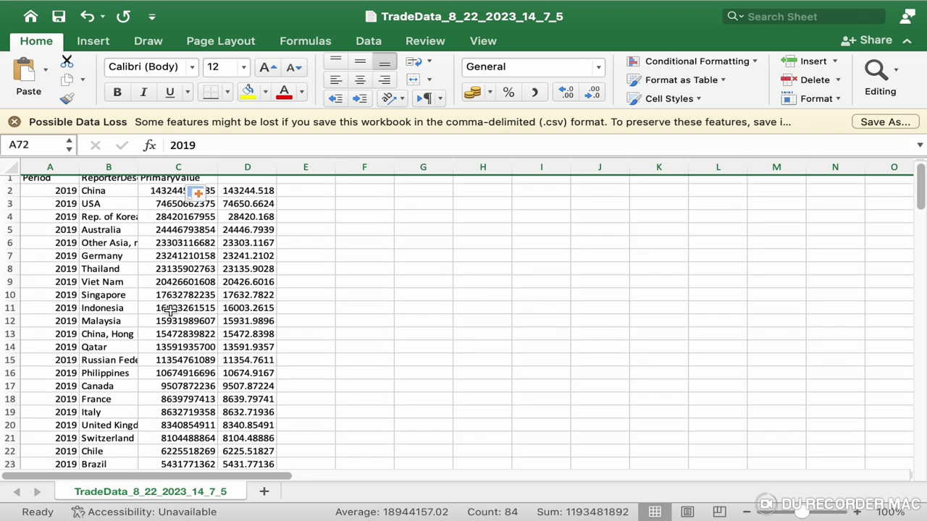